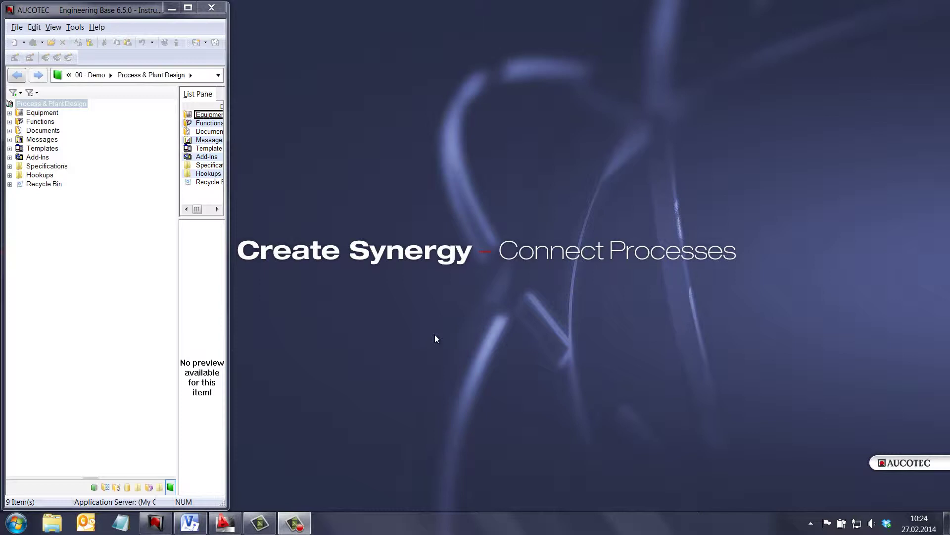
# Bring up the Unit 001 P&ID in Visio, then the 3D AutoCAD.dwg plant model
pyautogui.click(190, 522)
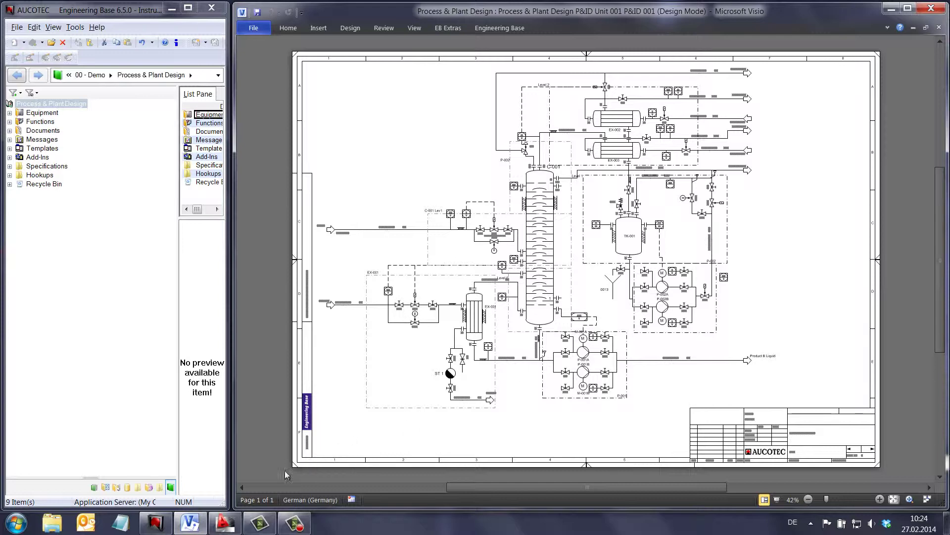
pyautogui.click(225, 523)
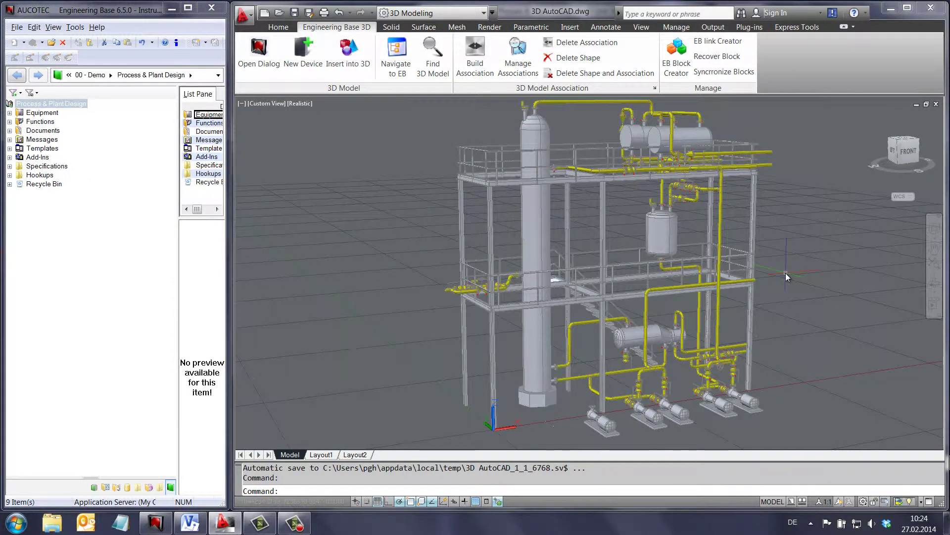
# Orbit the plant model to a near-front view and narrow AutoCAD so the P&ID shows beside it
pyautogui.moveTo(786, 272)
pyautogui.keyDown('shift'); pyautogui.mouseDown(button='middle')
pyautogui.moveTo(526, 263)
pyautogui.moveTo(639, 275)
pyautogui.moveTo(794, 262)
pyautogui.mouseUp(button='middle'); pyautogui.keyUp('shift')
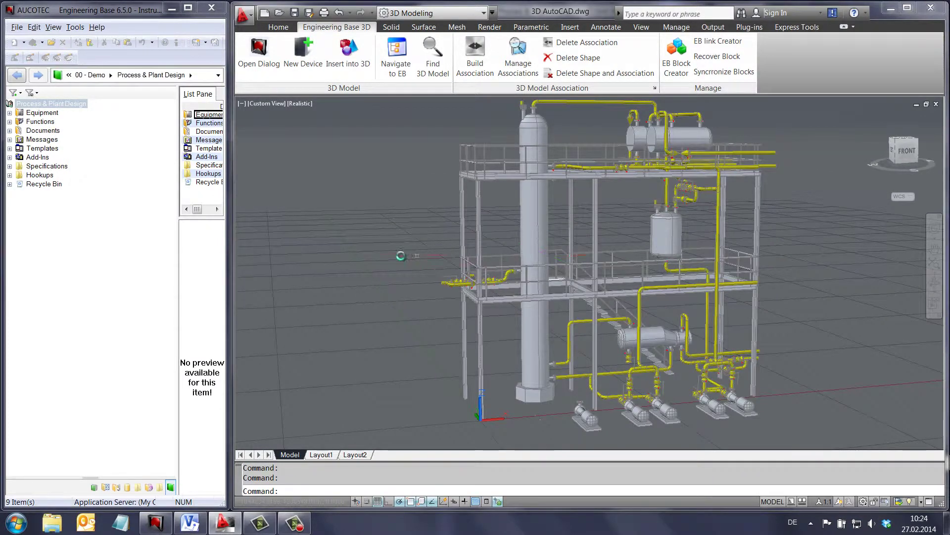
pyautogui.moveTo(233, 264); pyautogui.dragTo(561, 287)
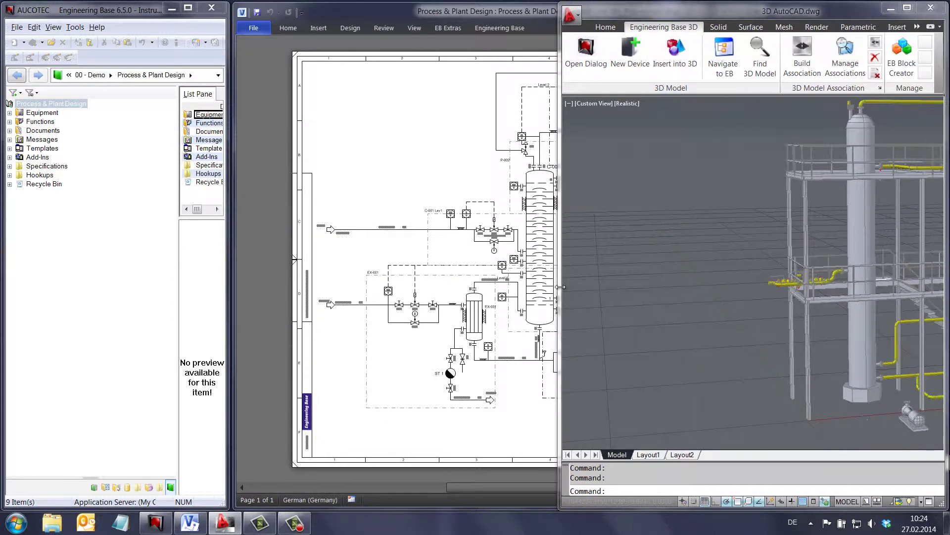
pyautogui.click(423, 21)
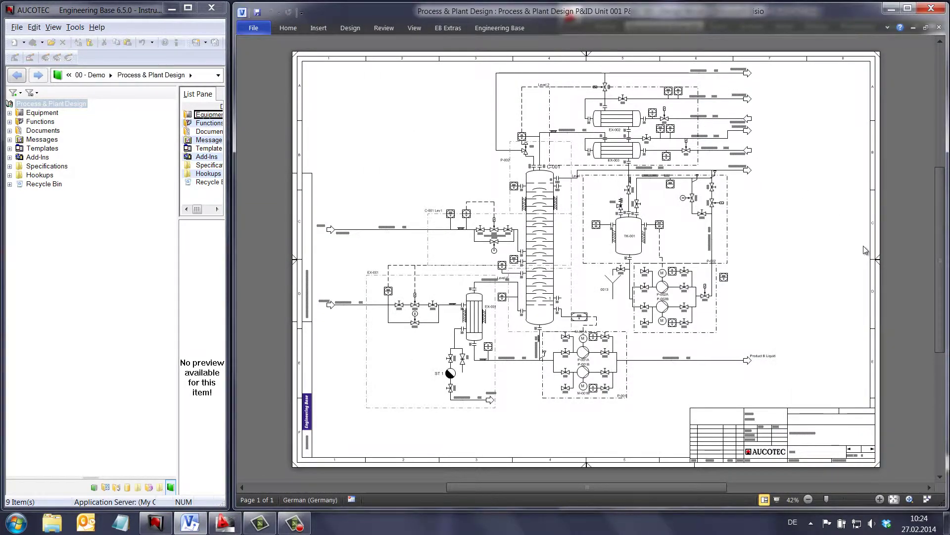
# Fit Visio beside AutoCAD, zoom to tank TK-001 and locate it under Area 100 Level 1
pyautogui.moveTo(946, 279); pyautogui.dragTo(551, 266)
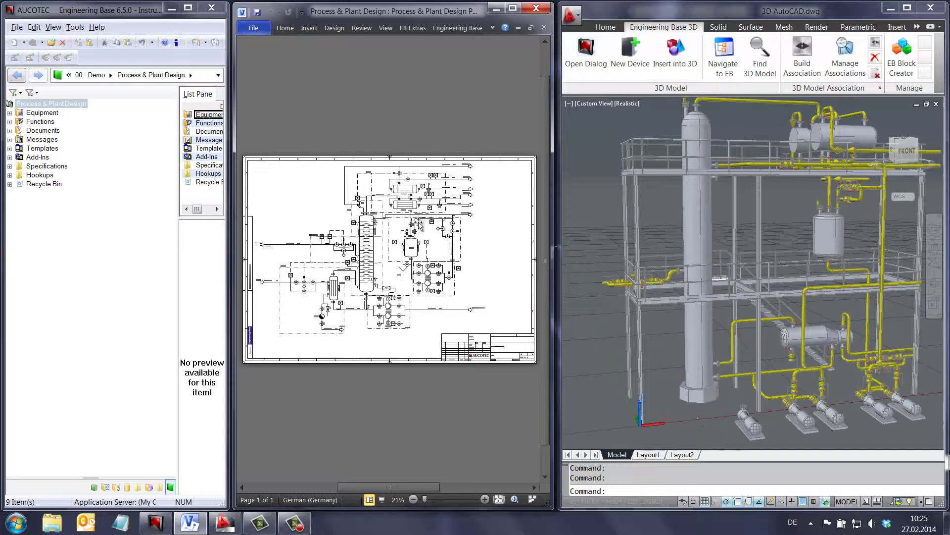
pyautogui.moveTo(445, 285); pyautogui.dragTo(446, 286)
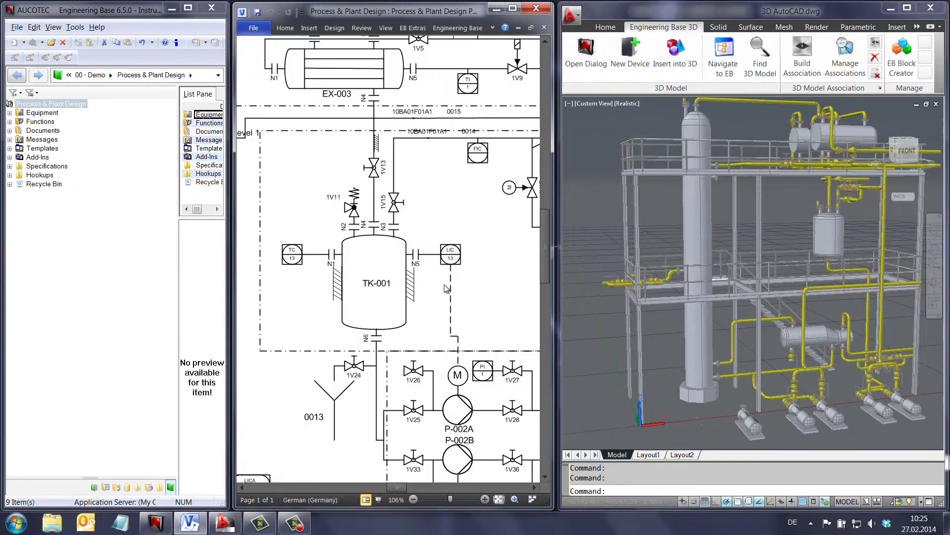
pyautogui.rightClick(380, 285)
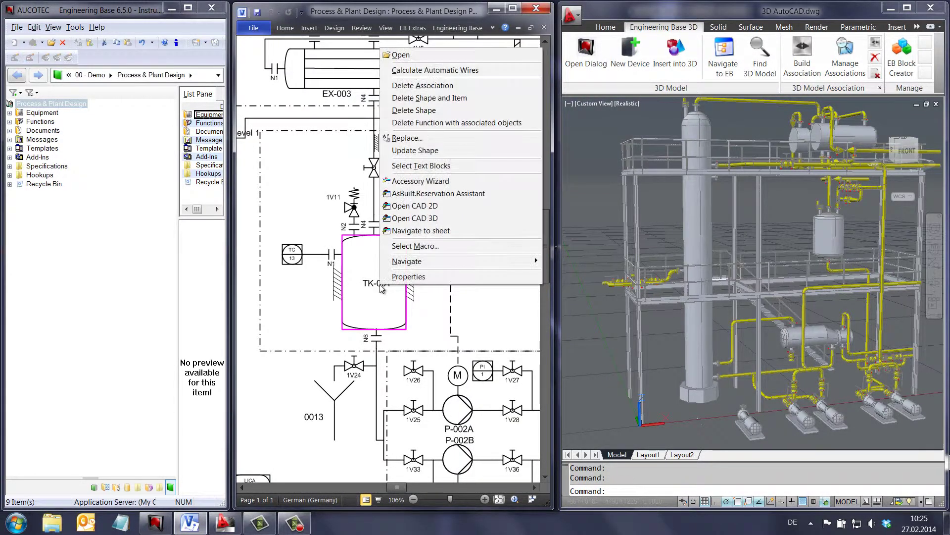
pyautogui.moveTo(421, 261)
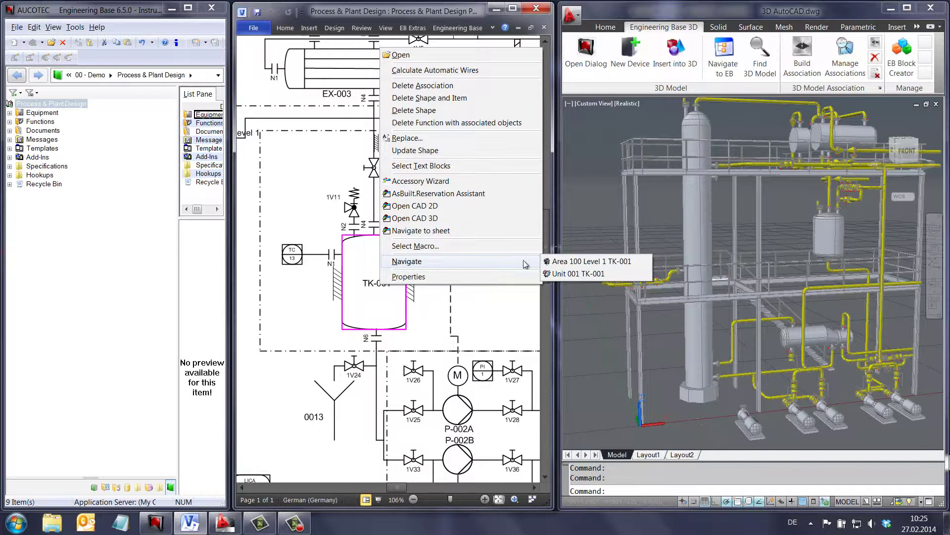
pyautogui.click(577, 262)
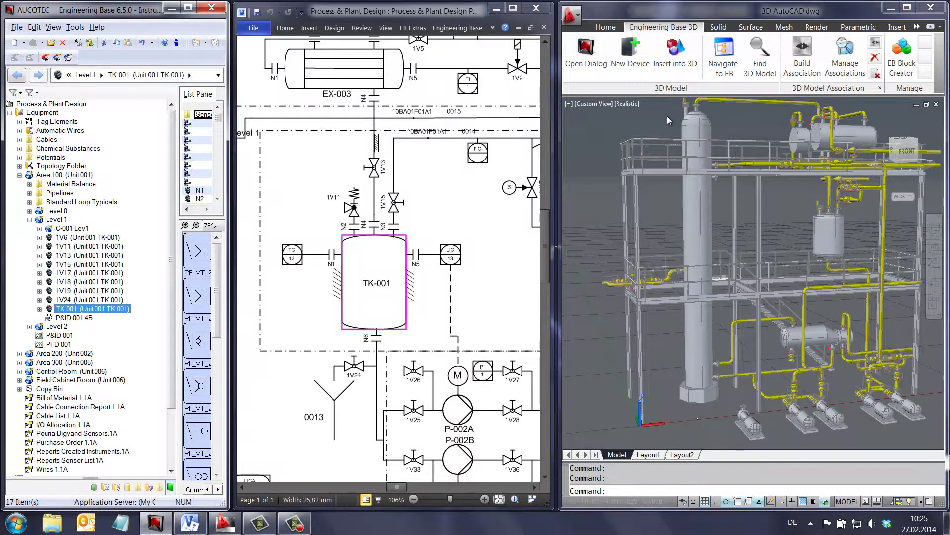
# Build the association between the 3D tank block and device TK-001, updating its CAD_ID
pyautogui.click(802, 54)
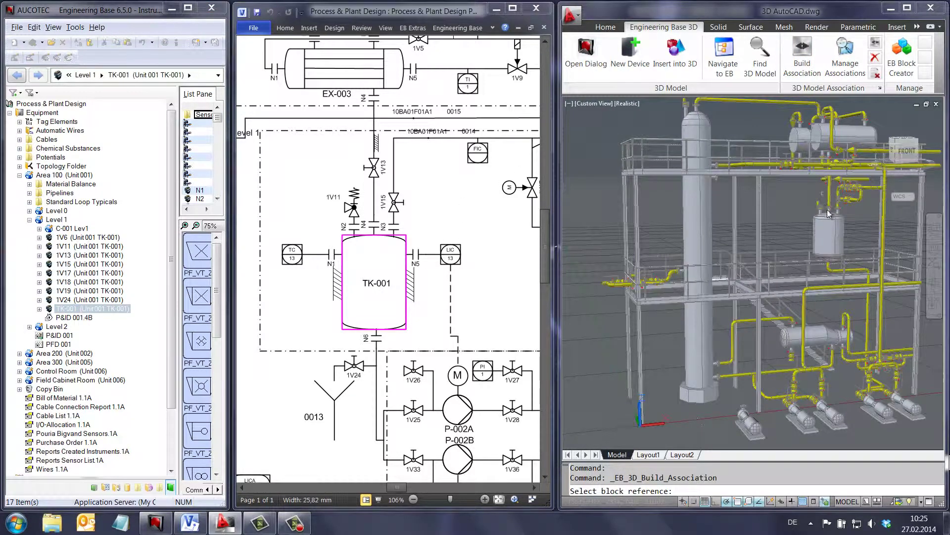
pyautogui.click(832, 232)
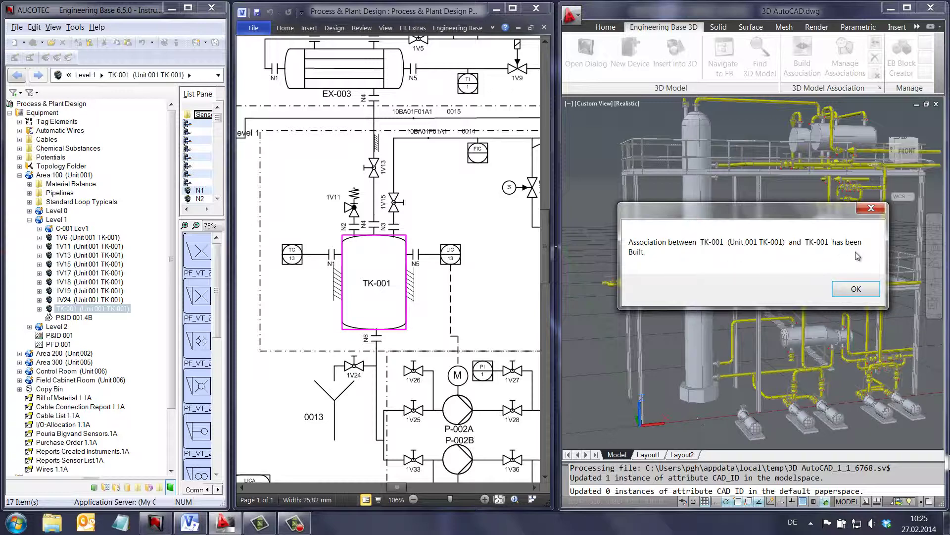
pyautogui.click(857, 289)
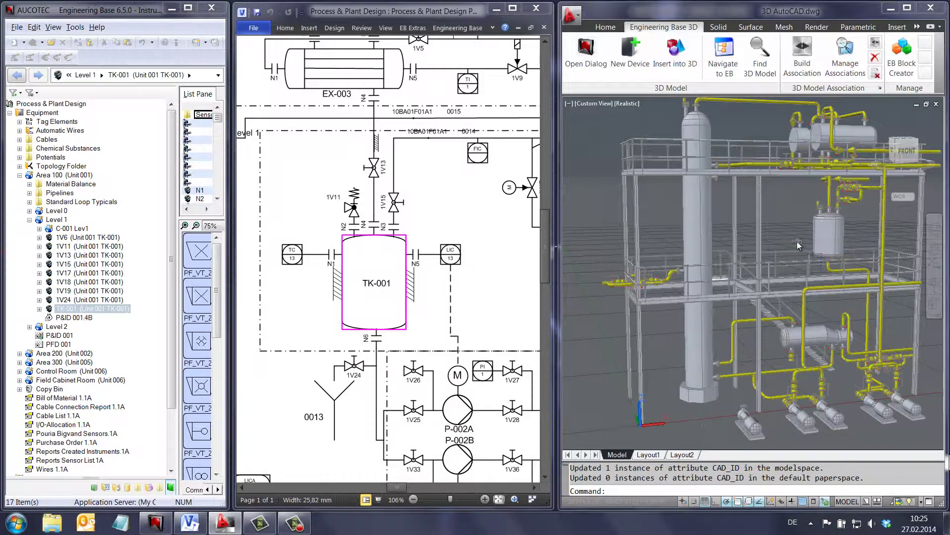
# Collapse Equipment, then use Navigate to EB on the tank block to locate TK-001
pyautogui.click(11, 114)
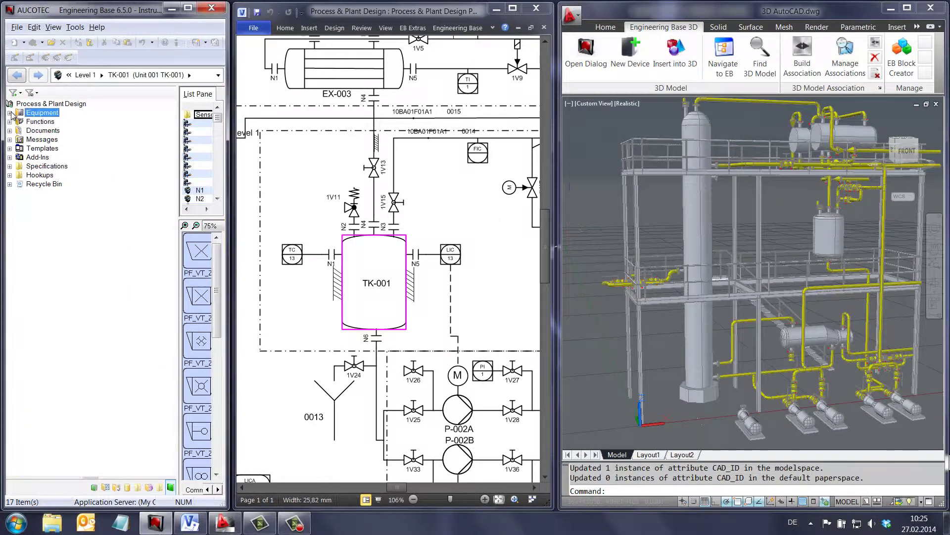
pyautogui.rightClick(781, 214)
pyautogui.moveTo(797, 221)
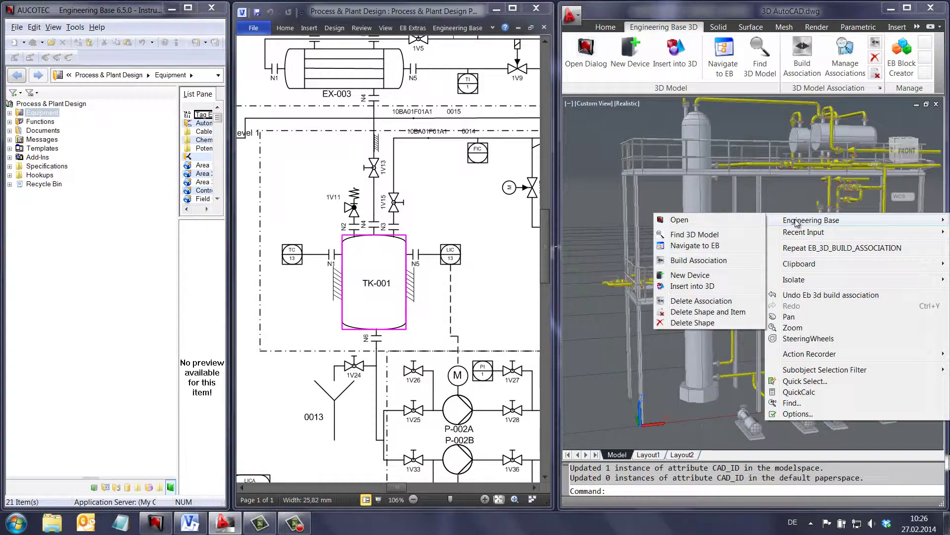
pyautogui.click(713, 245)
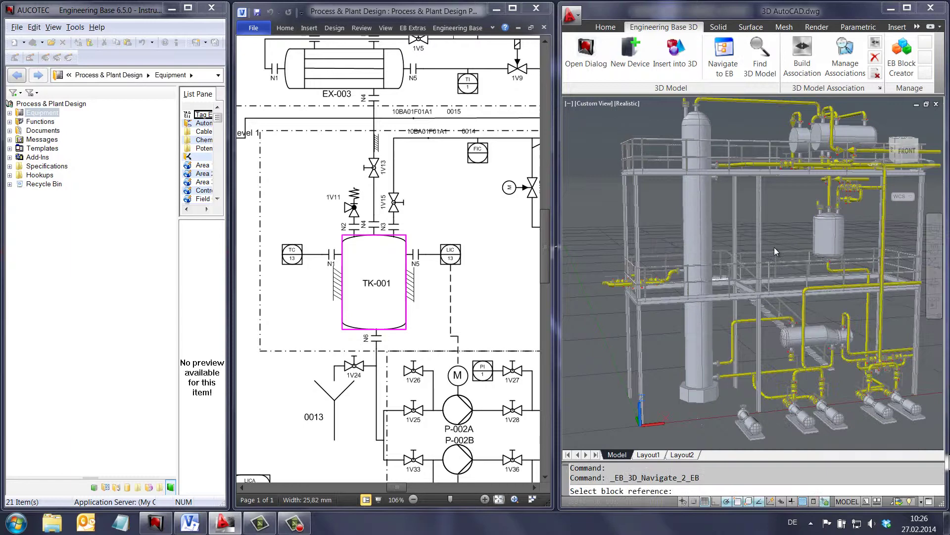
pyautogui.click(823, 236)
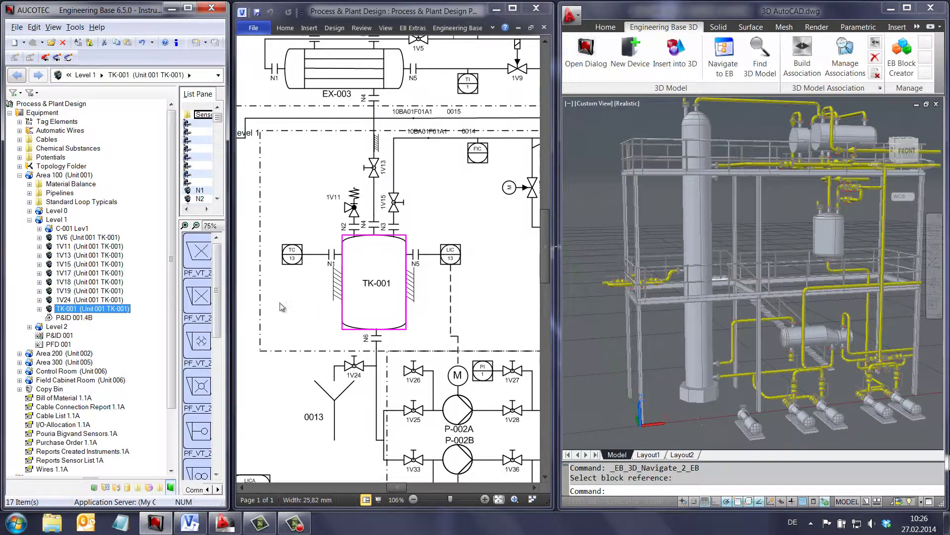
# Rename device TK-001 to 'TK-001 1D' in its Engineering Base properties
pyautogui.rightClick(72, 309)
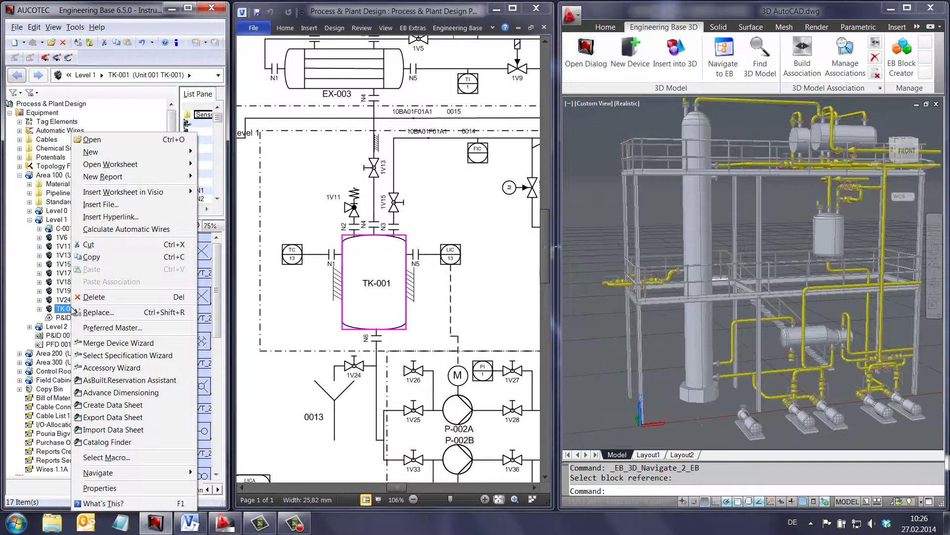
pyautogui.click(94, 141)
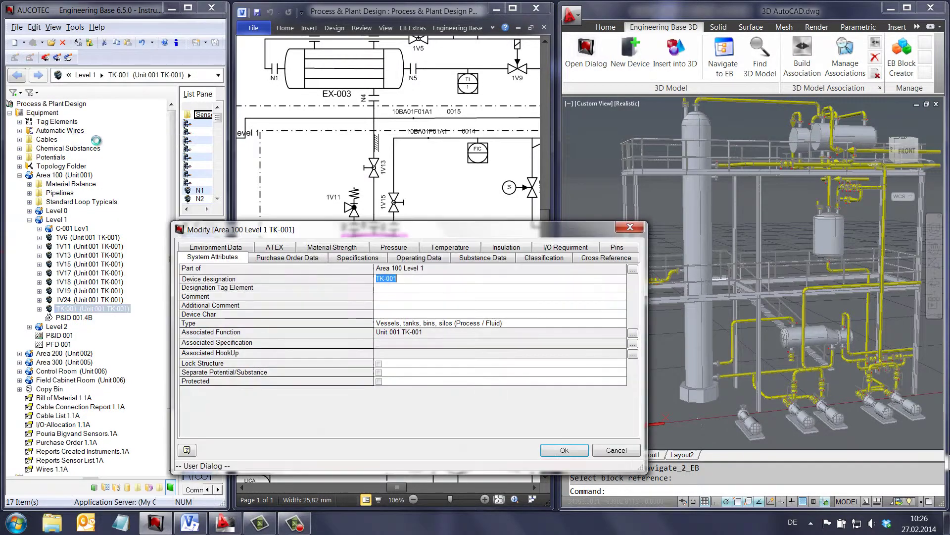
pyautogui.click(416, 278)
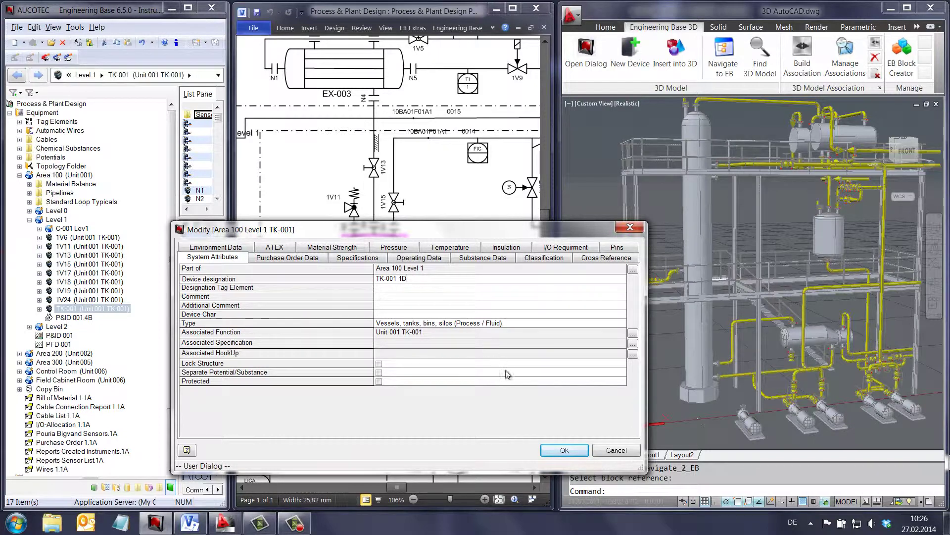
pyautogui.click(564, 450)
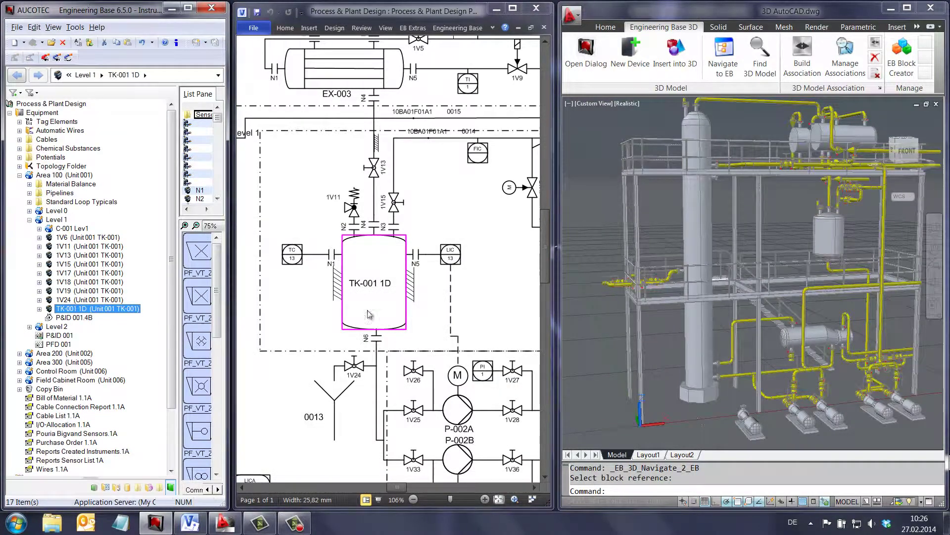
# Change the tank's designation to 'TK-001 2D' from its Visio properties
pyautogui.rightClick(370, 293)
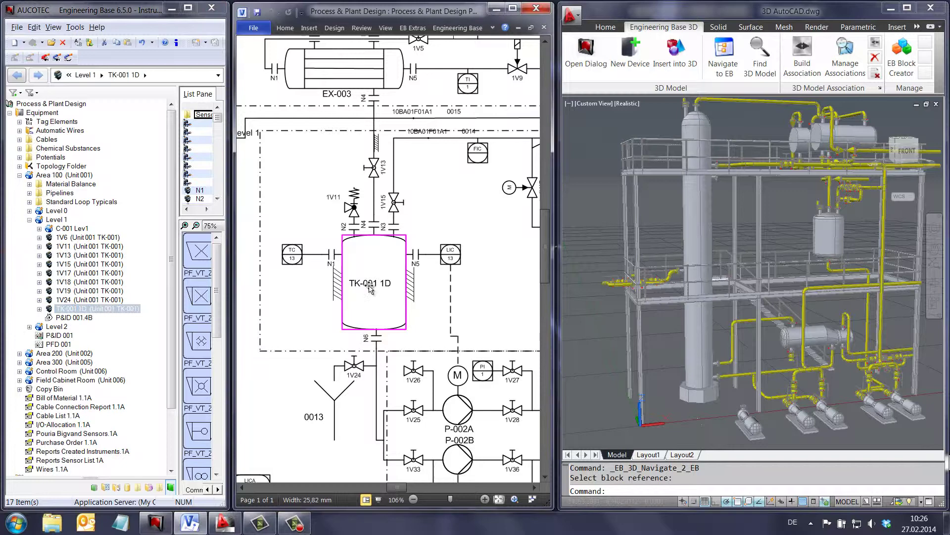
pyautogui.click(401, 278)
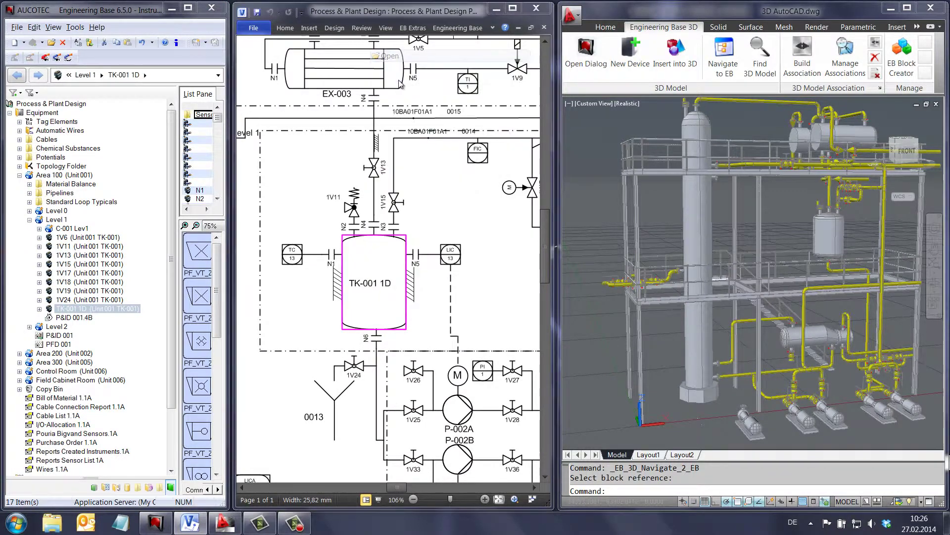
pyautogui.click(405, 279)
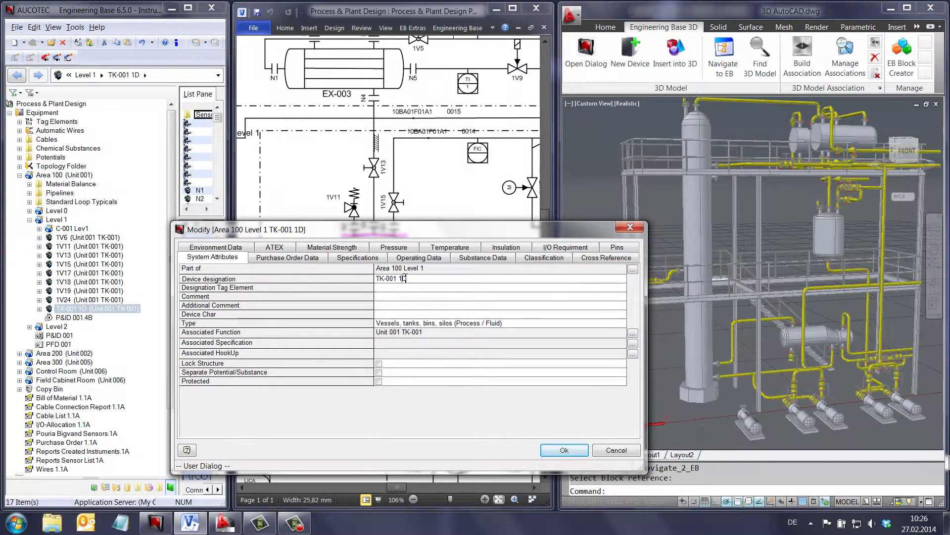
pyautogui.press('Left')
pyautogui.press('BackSpace')
pyautogui.write('2')
pyautogui.click(578, 450)
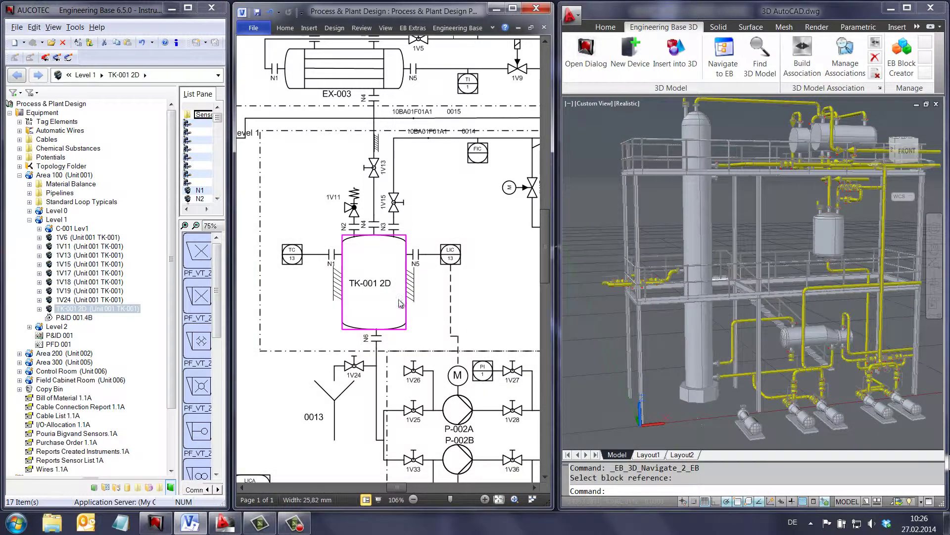
# Open the vessel's Engineering Base properties from AutoCAD and set its designation to 'TK-001 3D'
pyautogui.click(775, 211)
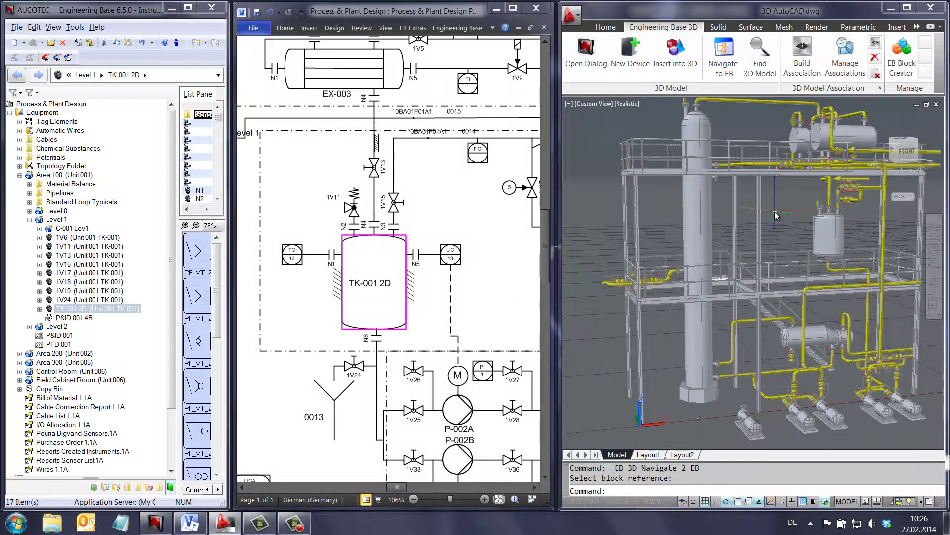
pyautogui.rightClick(774, 212)
pyautogui.moveTo(790, 219)
pyautogui.click(744, 217)
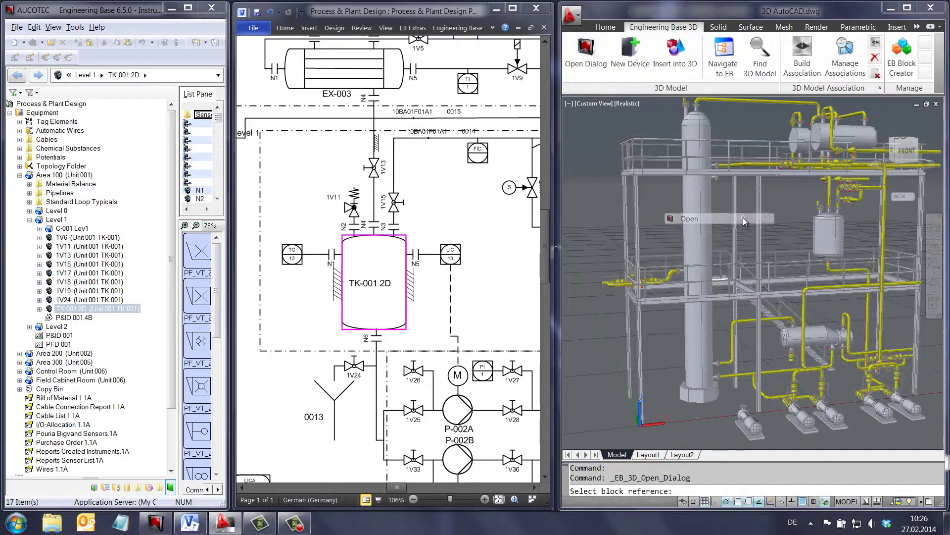
pyautogui.click(836, 235)
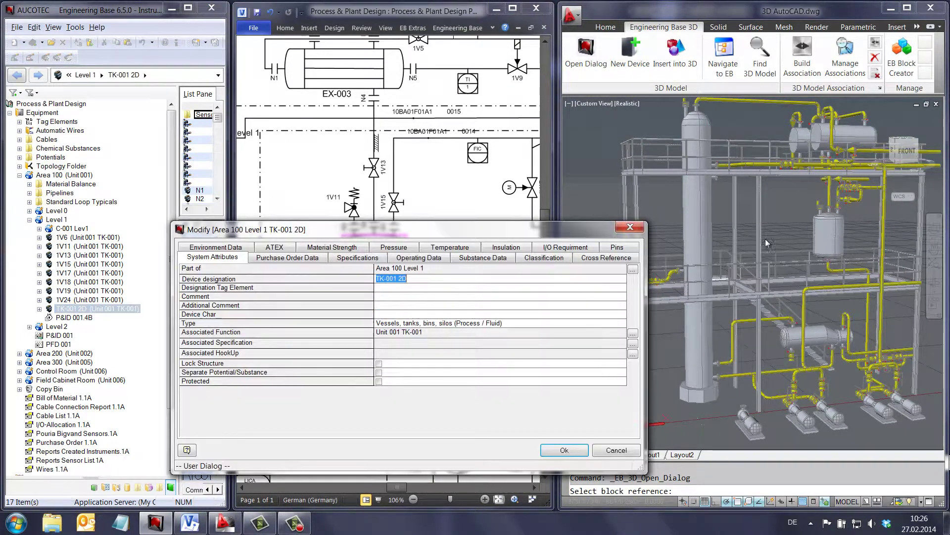
pyautogui.click(416, 281)
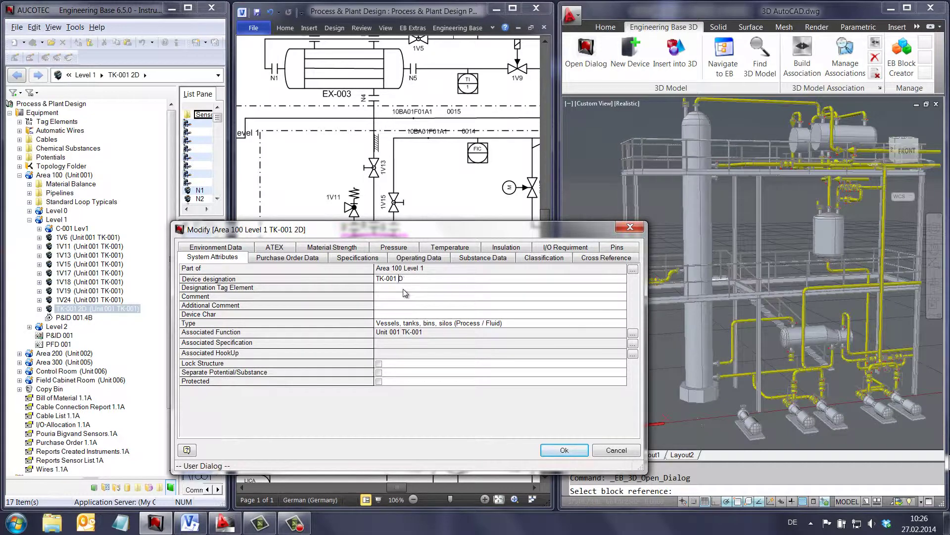
pyautogui.press('Return')
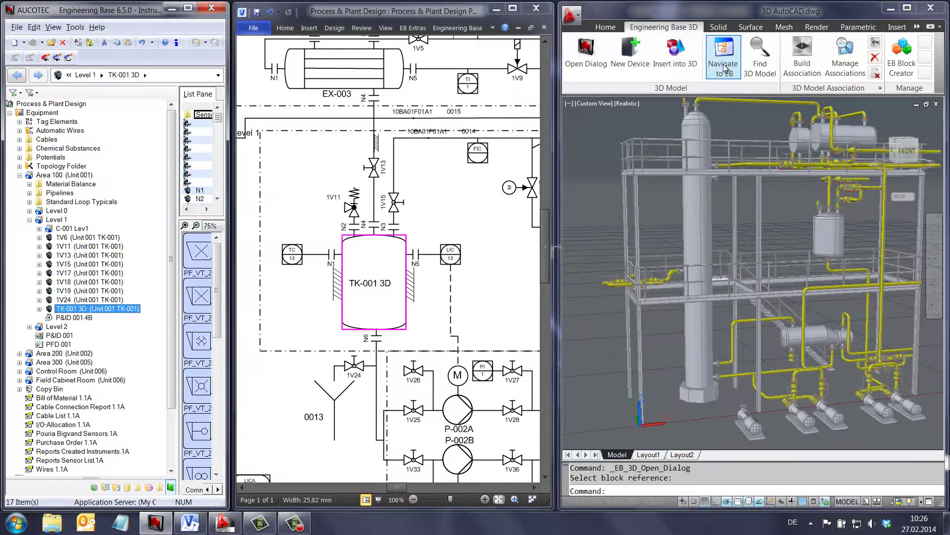
# Trace the pipe's block reference to pipeline 001, find it back in 3D, then widen AutoCAD
pyautogui.click(723, 54)
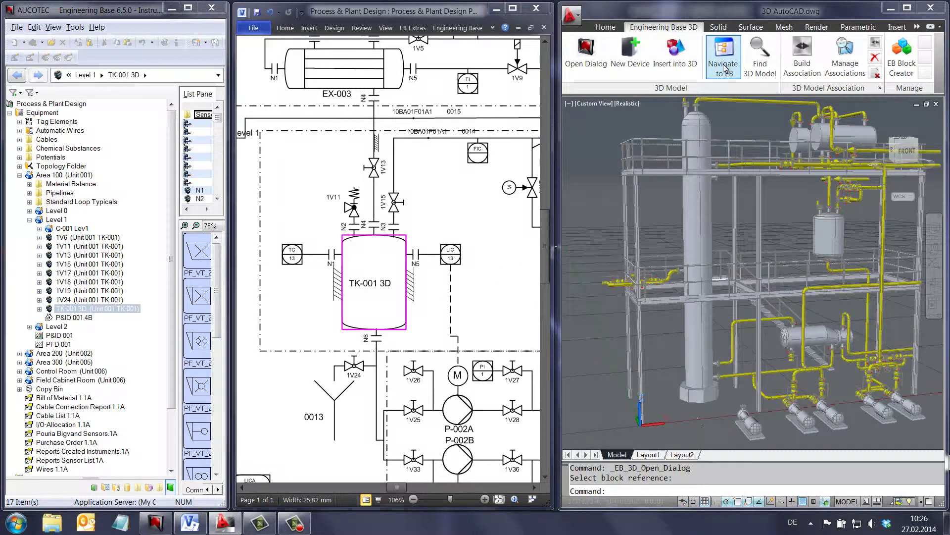
pyautogui.click(612, 288)
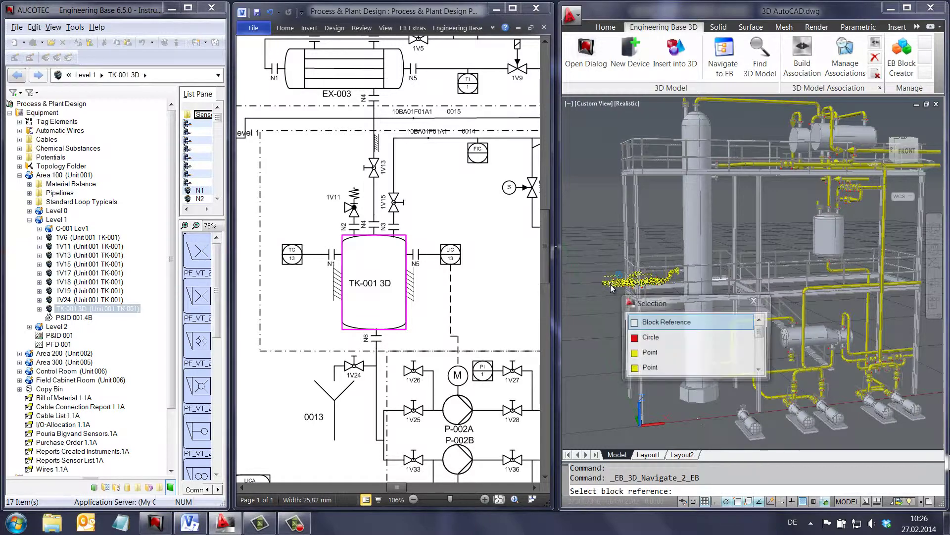
pyautogui.click(647, 323)
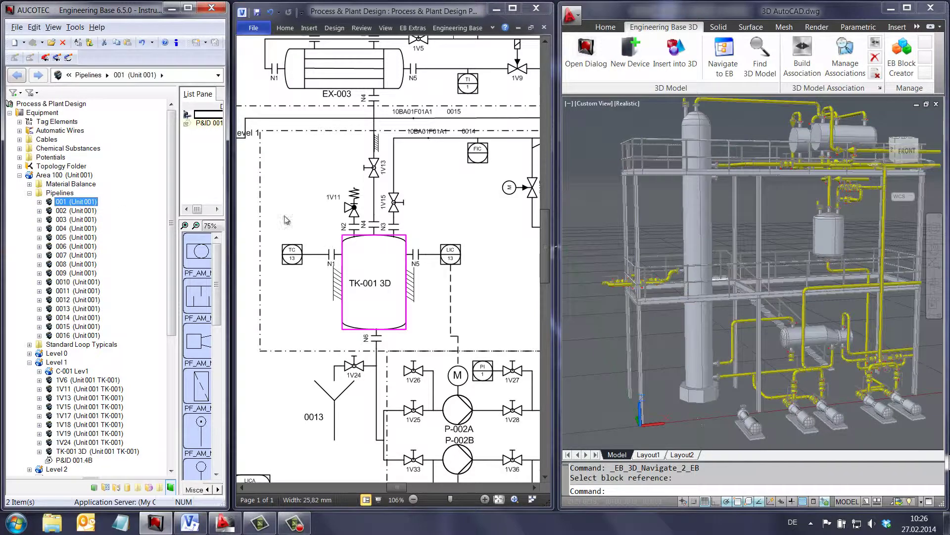
pyautogui.click(759, 59)
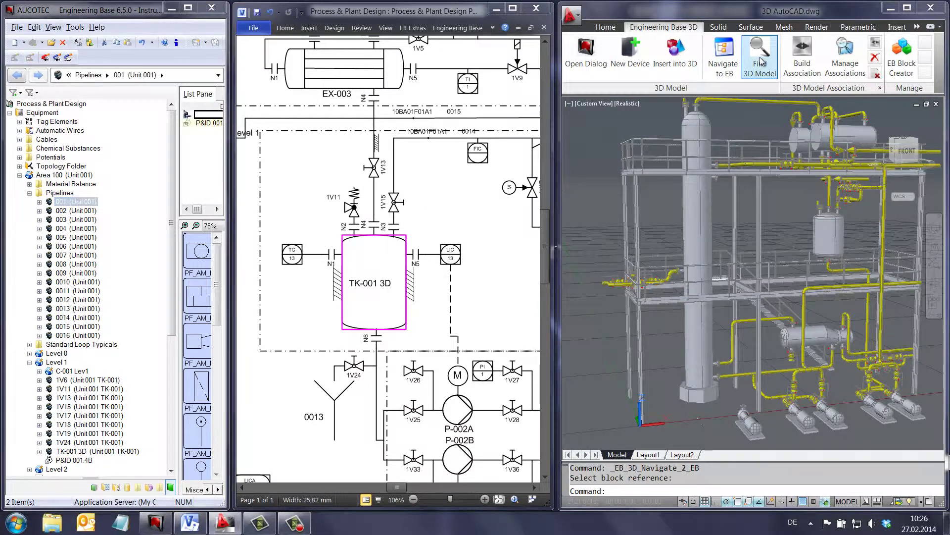
pyautogui.keyDown('shift'); pyautogui.moveTo(656, 207); pyautogui.dragTo(689, 229, button='middle'); pyautogui.keyUp('shift')
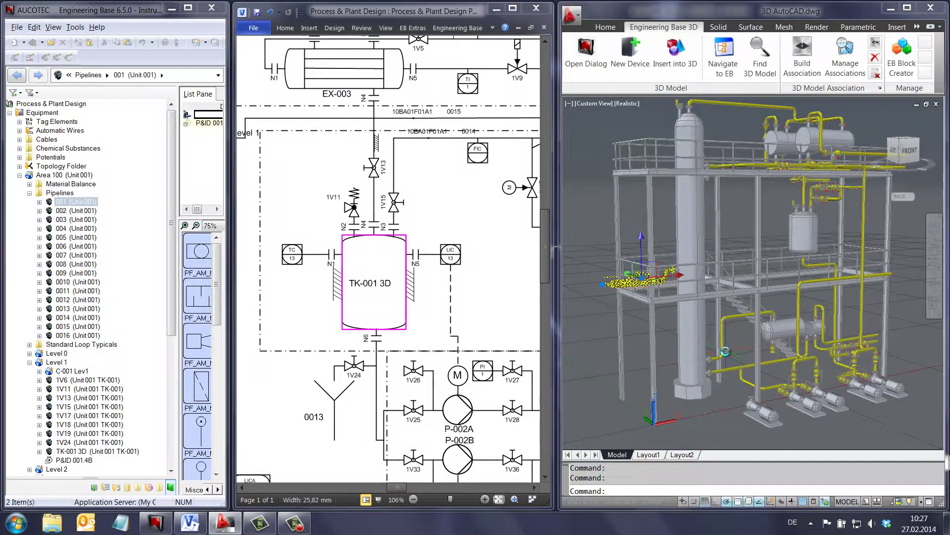
pyautogui.press('Escape')
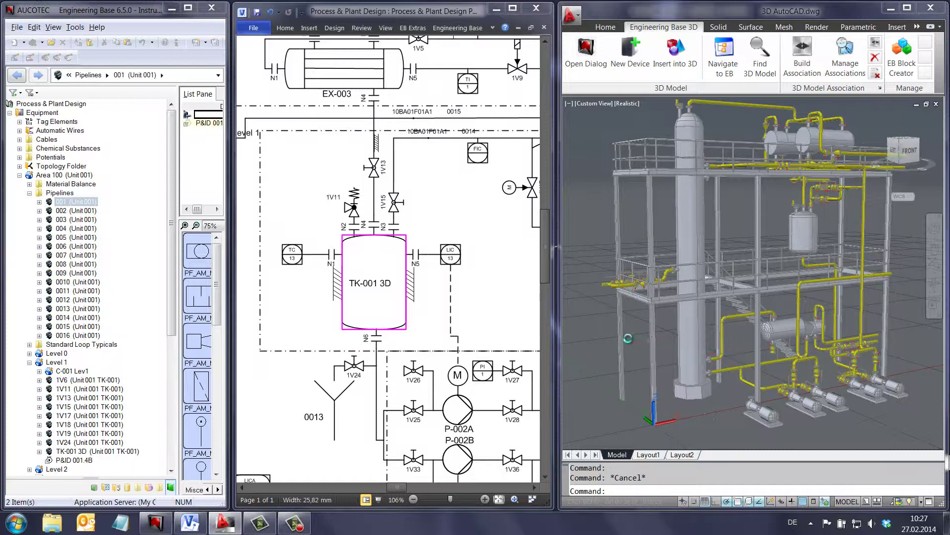
pyautogui.moveTo(508, 304); pyautogui.dragTo(231, 296)
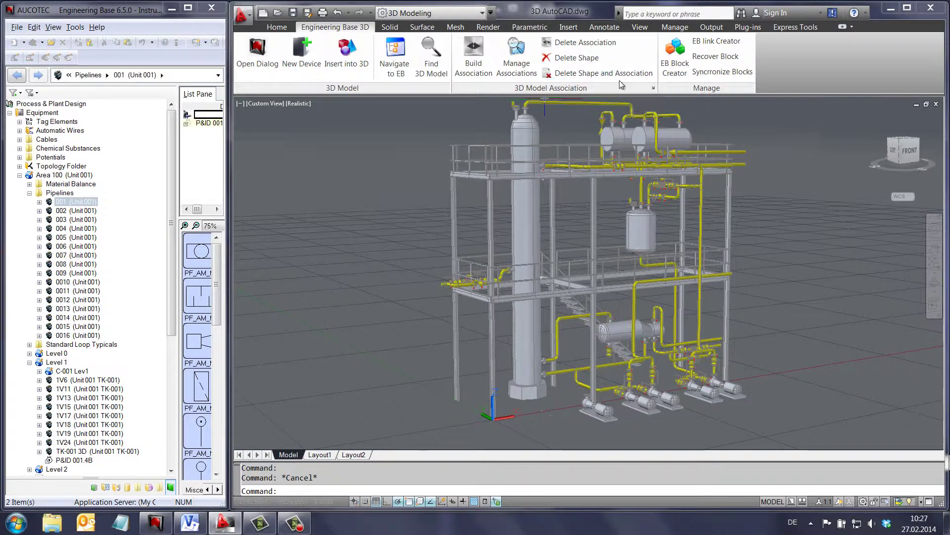
# Delete the TK-001 3D vessel's association and send the deletion notice to Engineering Base
pyautogui.click(589, 47)
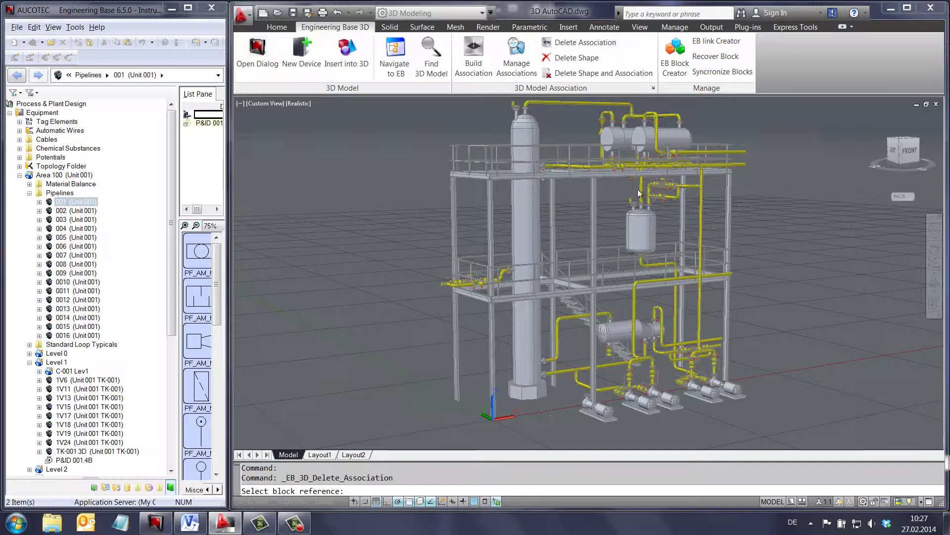
pyautogui.click(641, 233)
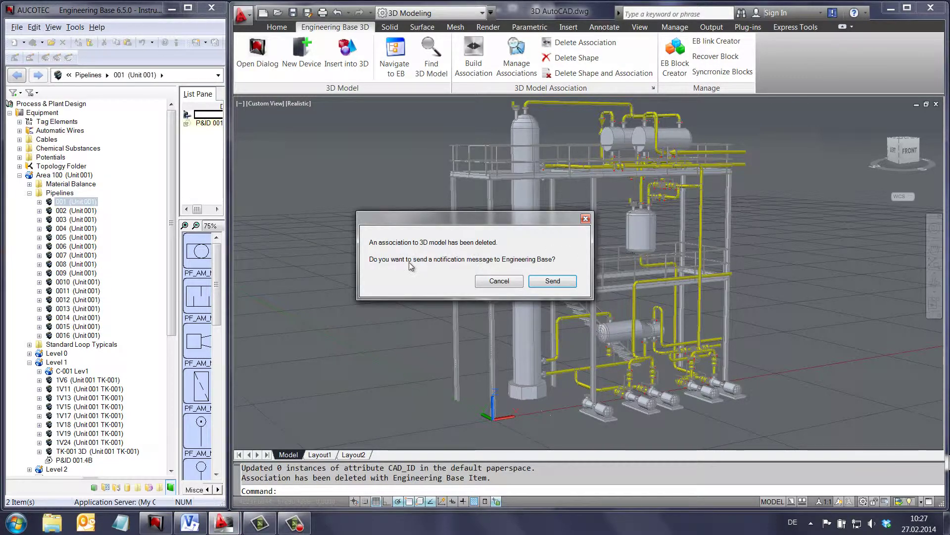
pyautogui.click(553, 282)
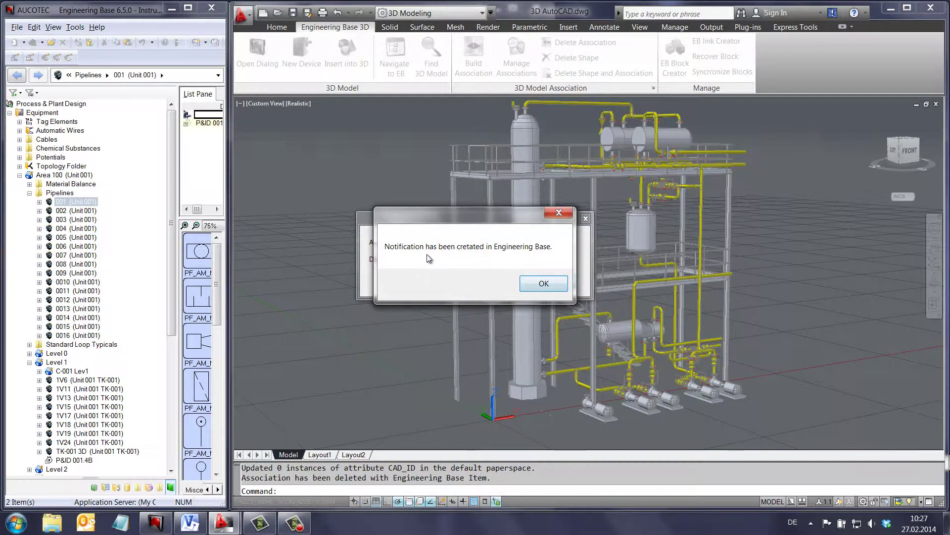
pyautogui.click(544, 283)
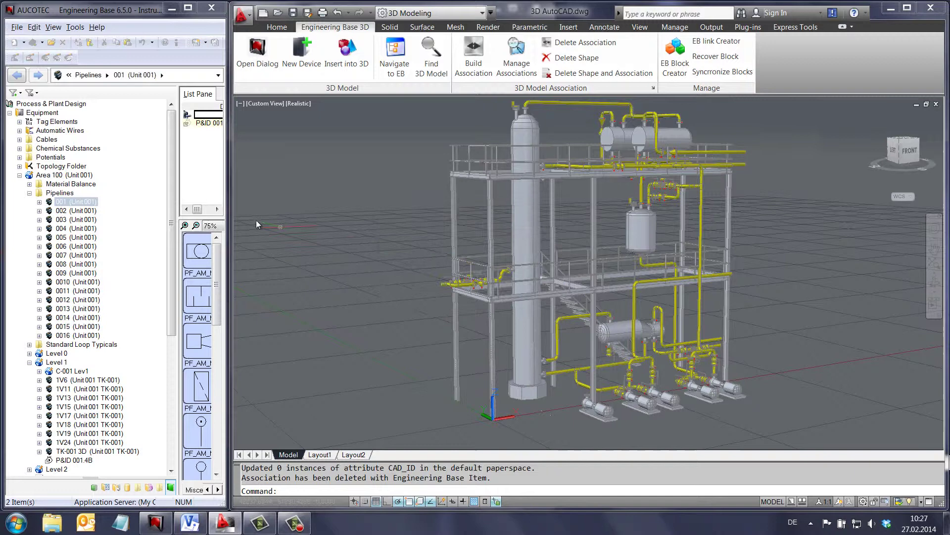
# Review the '3D Association to TK-001 3D has been deleted' message under Messages > 3D Model
pyautogui.click(10, 114)
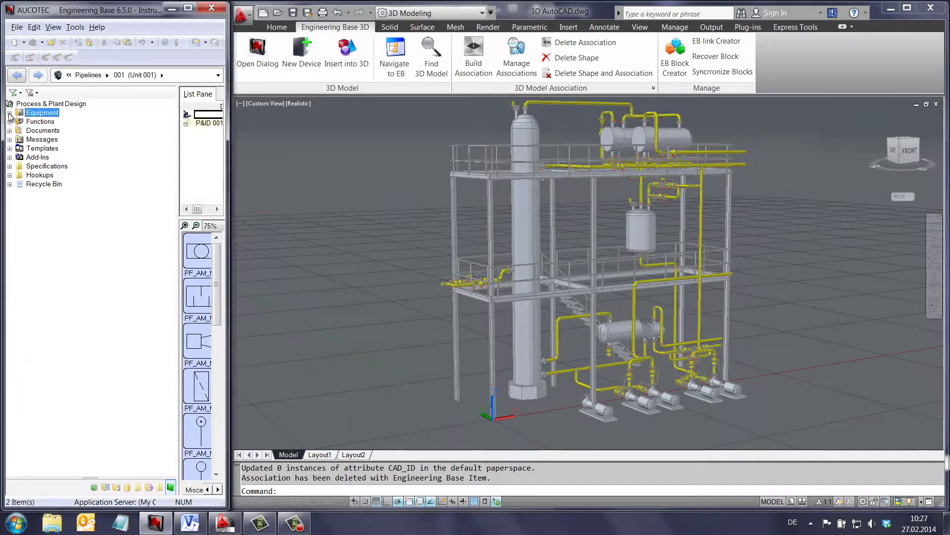
pyautogui.click(9, 139)
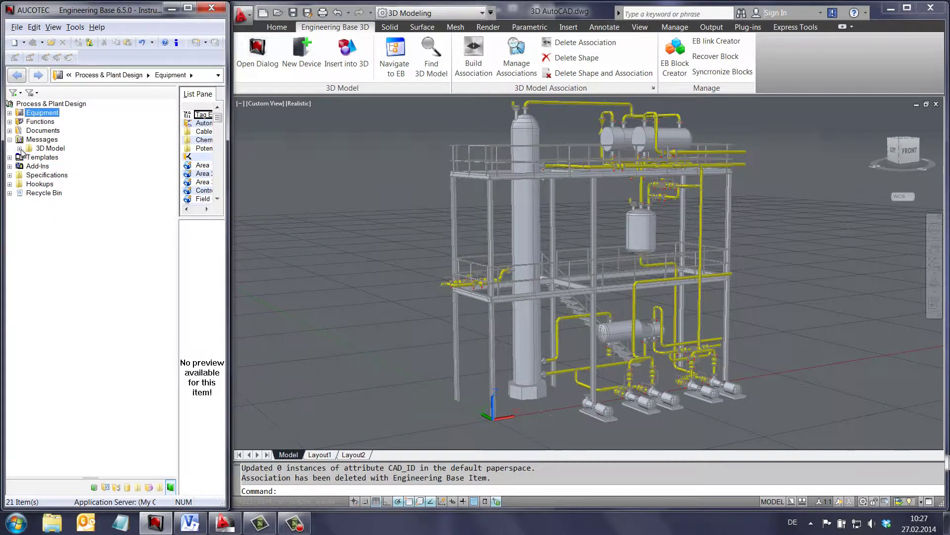
pyautogui.click(20, 148)
pyautogui.click(59, 157)
pyautogui.rightClick(63, 158)
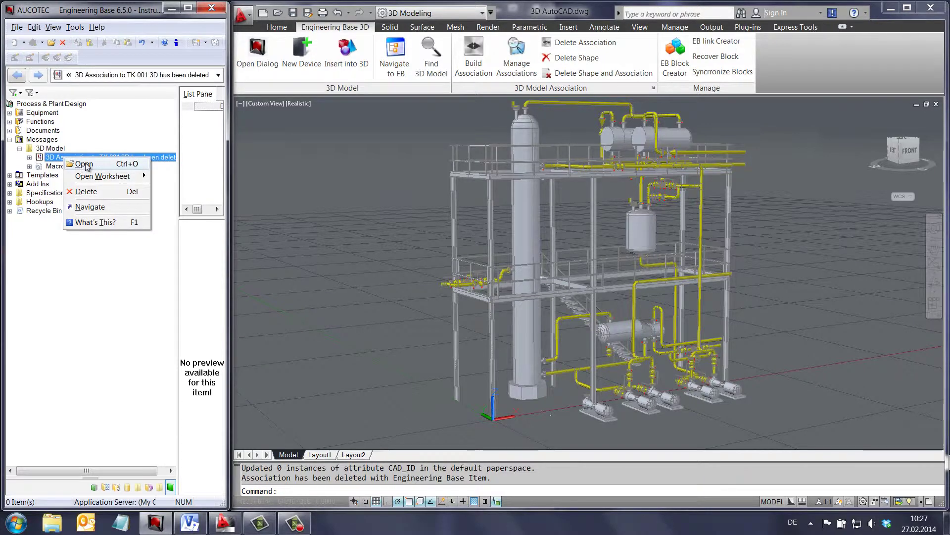
pyautogui.click(84, 164)
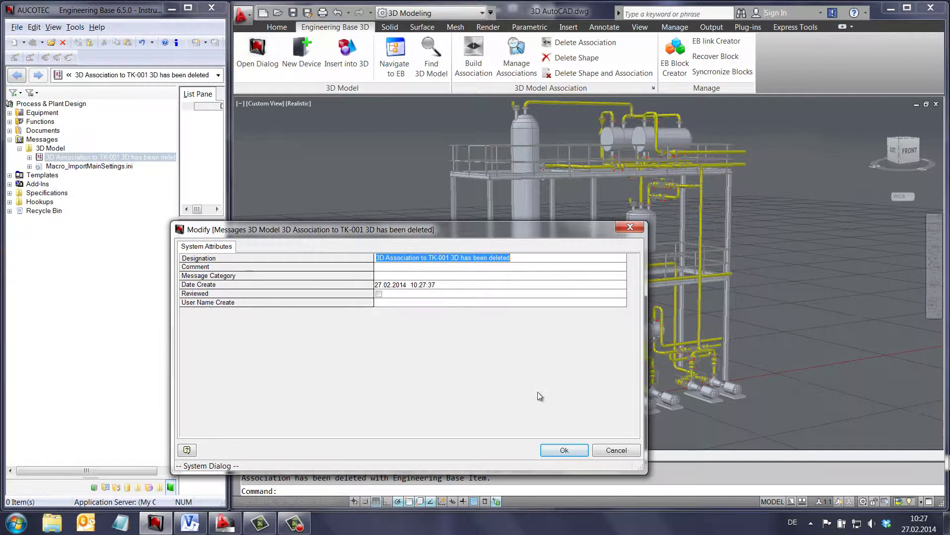
pyautogui.click(563, 450)
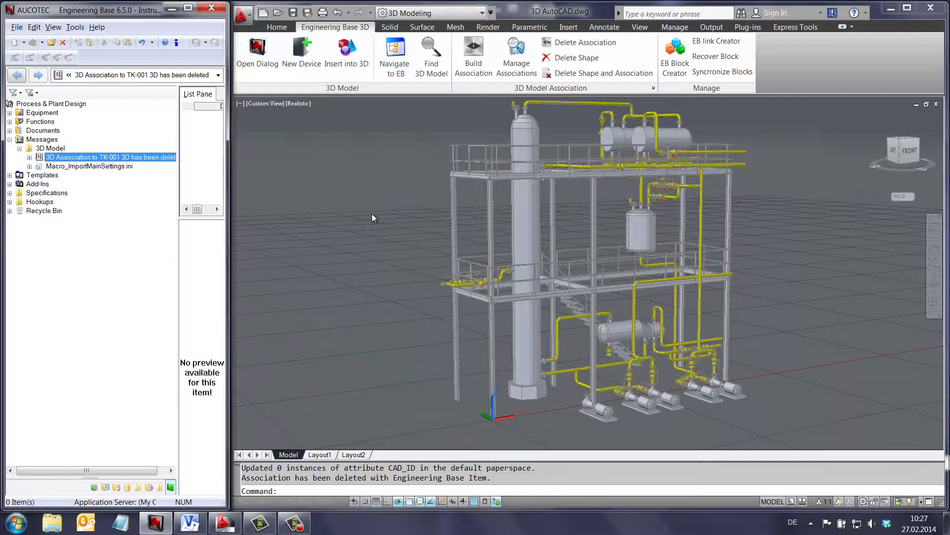
# Collapse Messages and expand Equipment and Area 100 (Unit 001) in the project tree
pyautogui.click(10, 140)
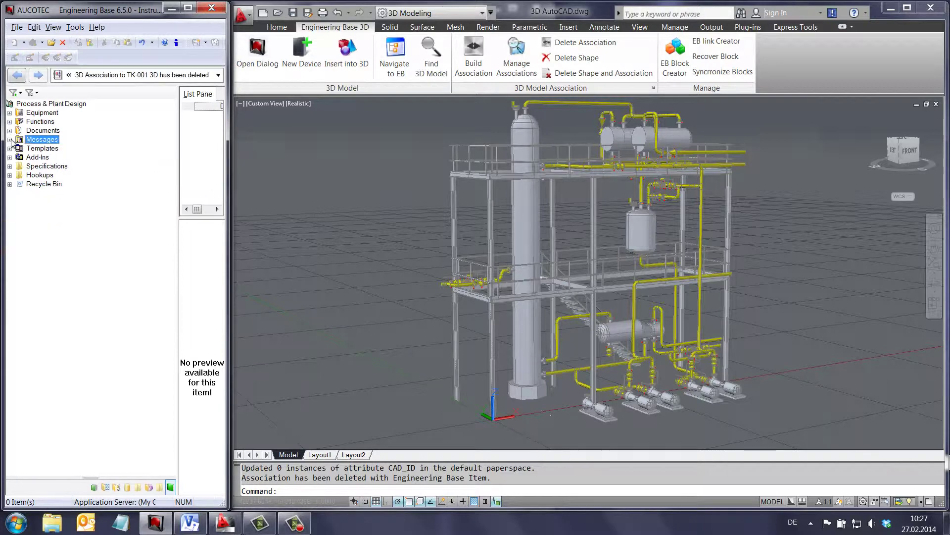
pyautogui.click(10, 113)
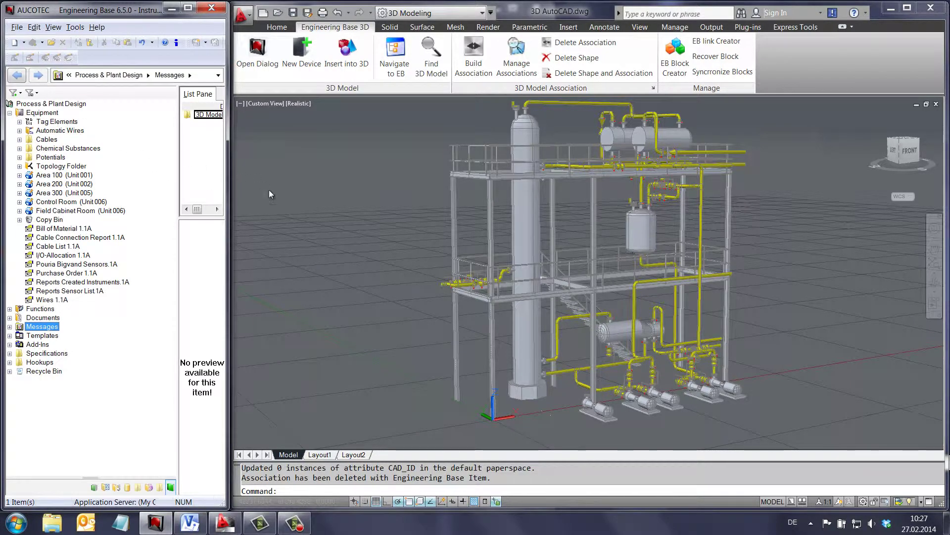
pyautogui.click(19, 175)
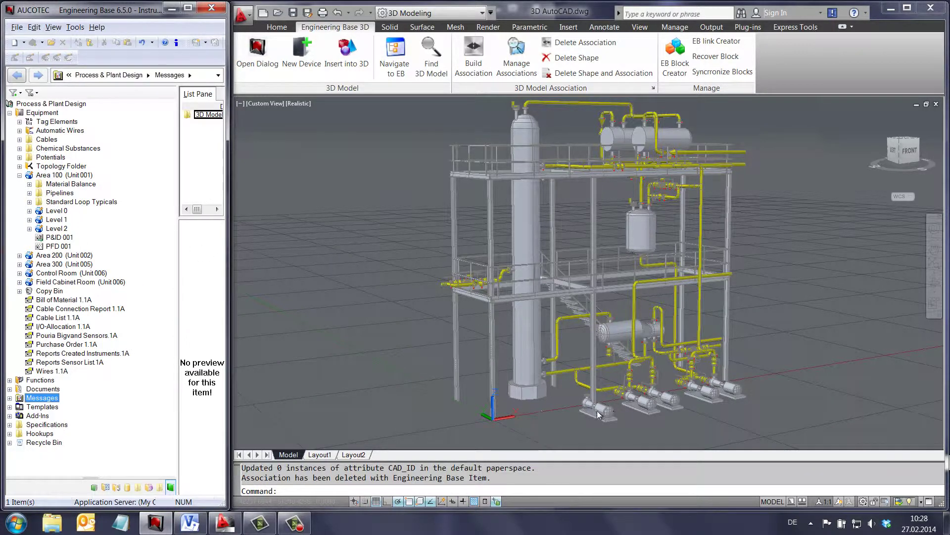
# Create device P-003A from the pump block with type Pump (Process / Fluid)
pyautogui.rightClick(354, 215)
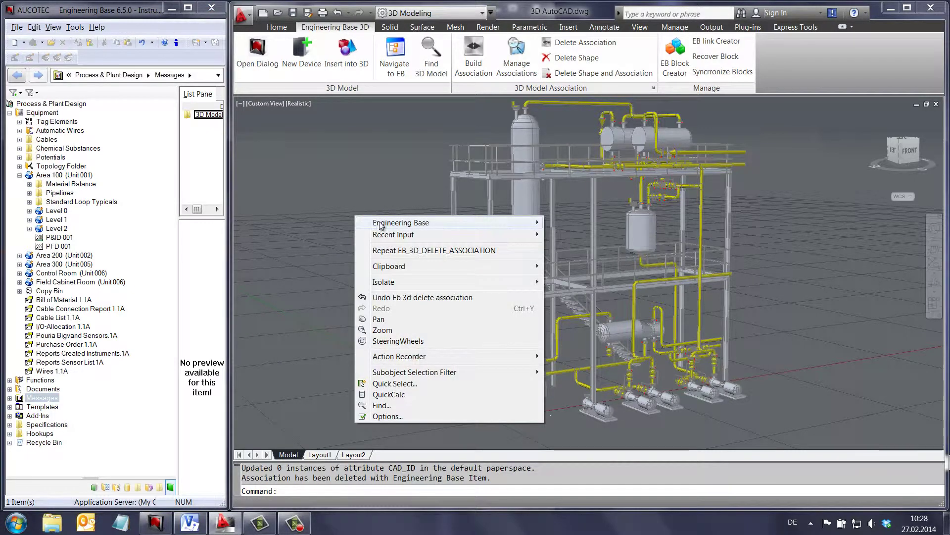
pyautogui.moveTo(484, 225)
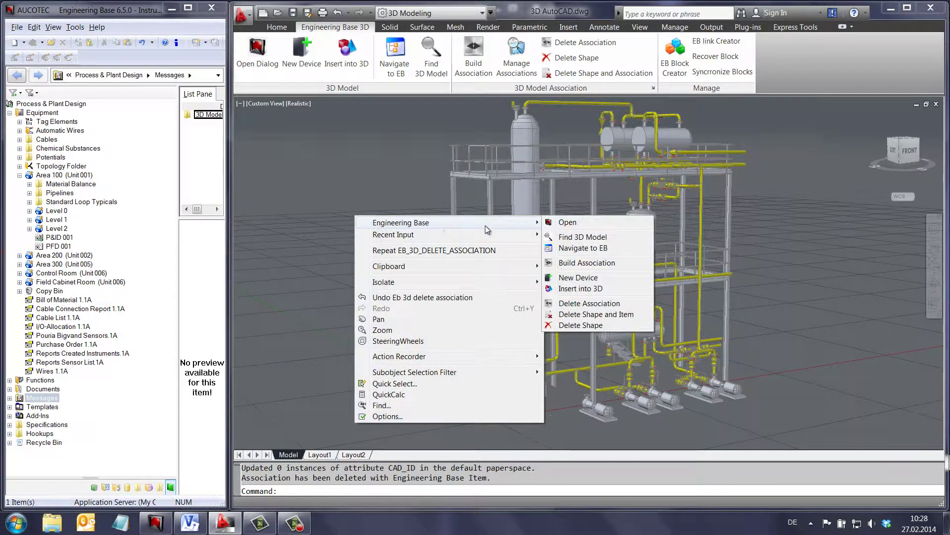
pyautogui.click(580, 278)
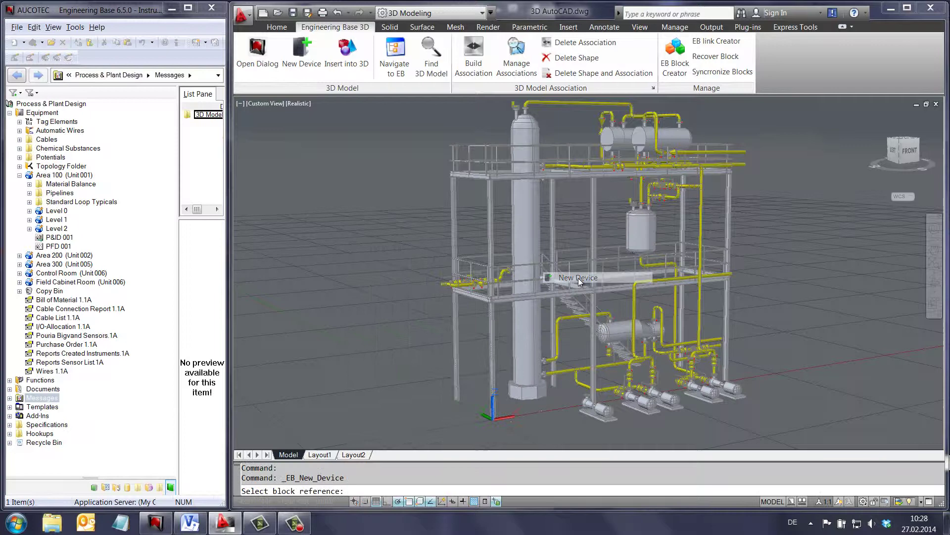
pyautogui.click(607, 412)
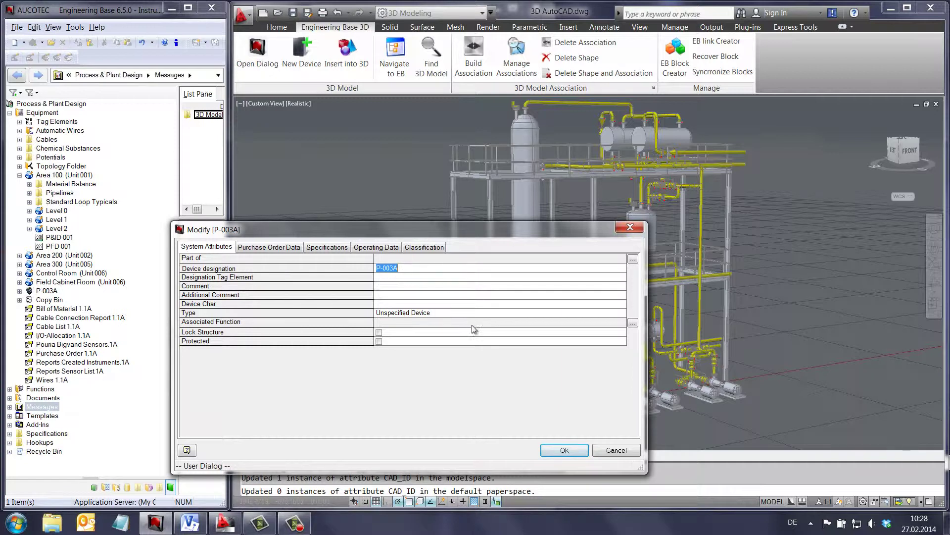
pyautogui.click(451, 313)
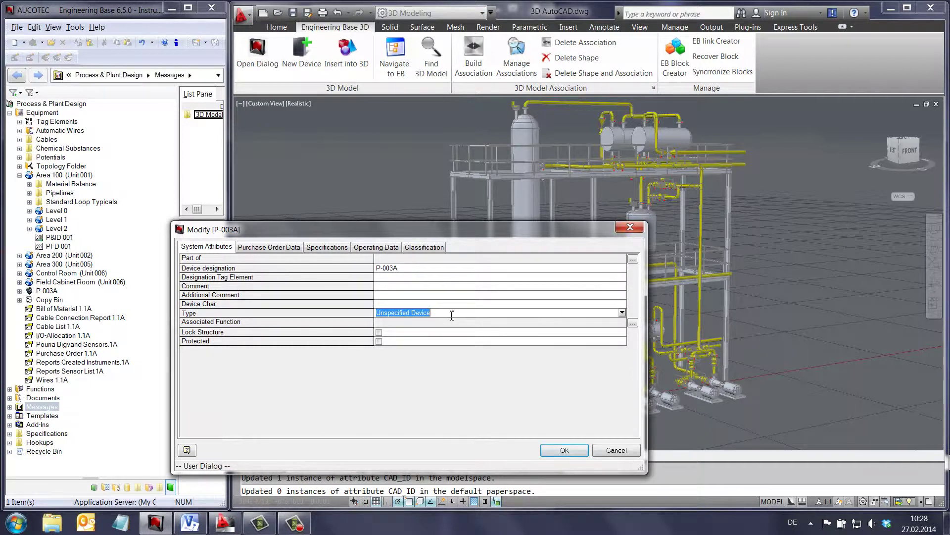
pyautogui.write('p (Process / Fluid')
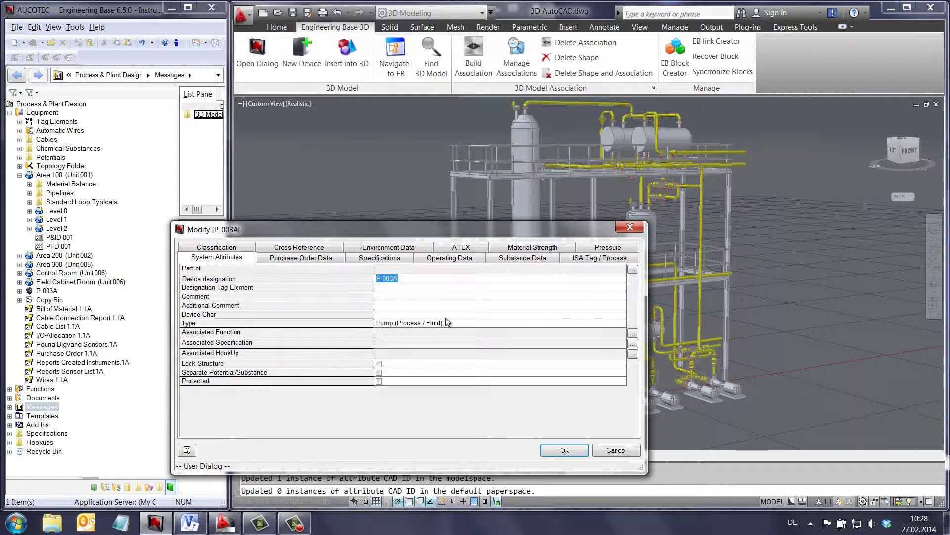
pyautogui.click(565, 450)
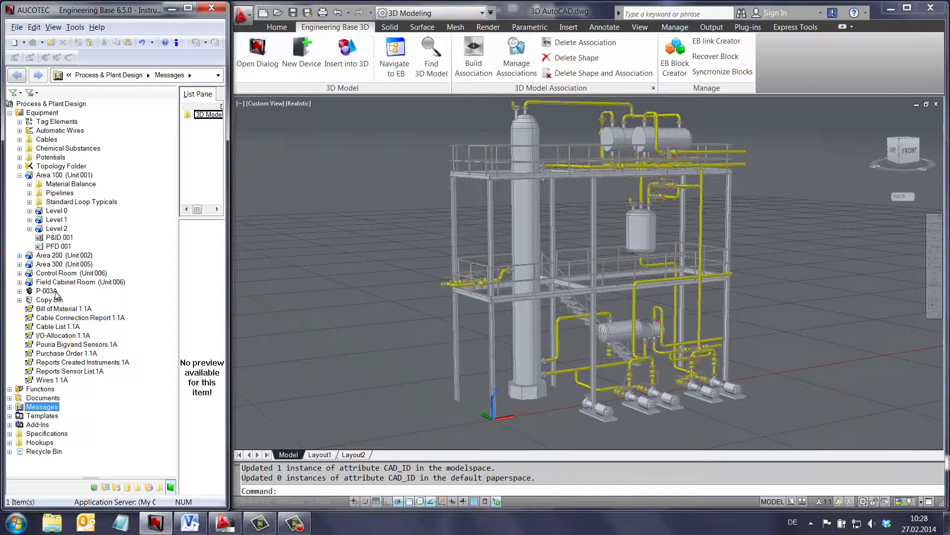
# Move P-003A into Area 100 Level 0 and drop its pump symbol beside LIC 13 in Visio
pyautogui.click(29, 211)
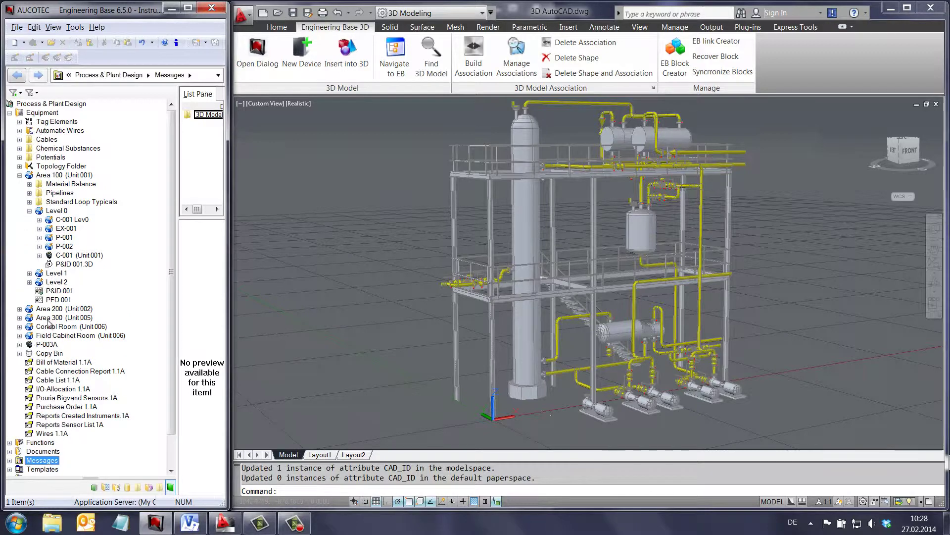
pyautogui.moveTo(47, 344); pyautogui.dragTo(60, 215)
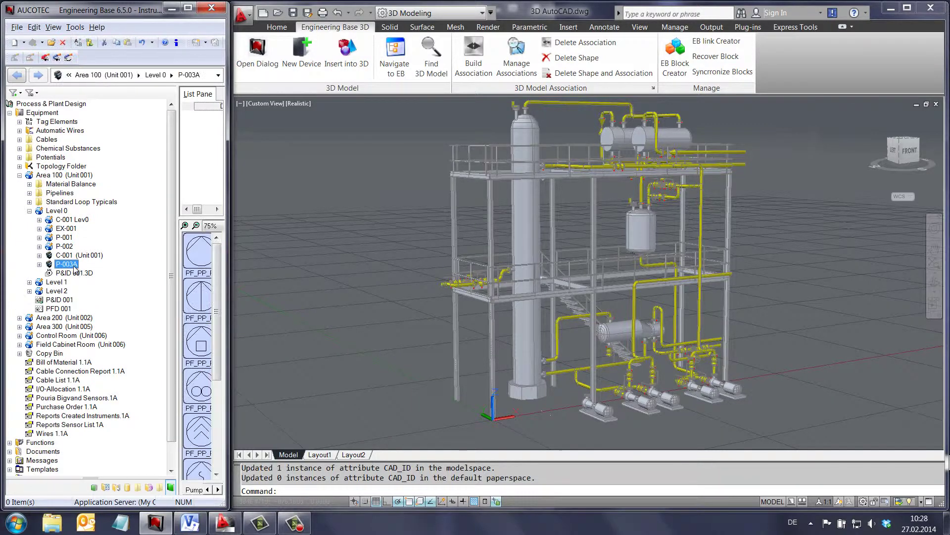
pyautogui.click(190, 523)
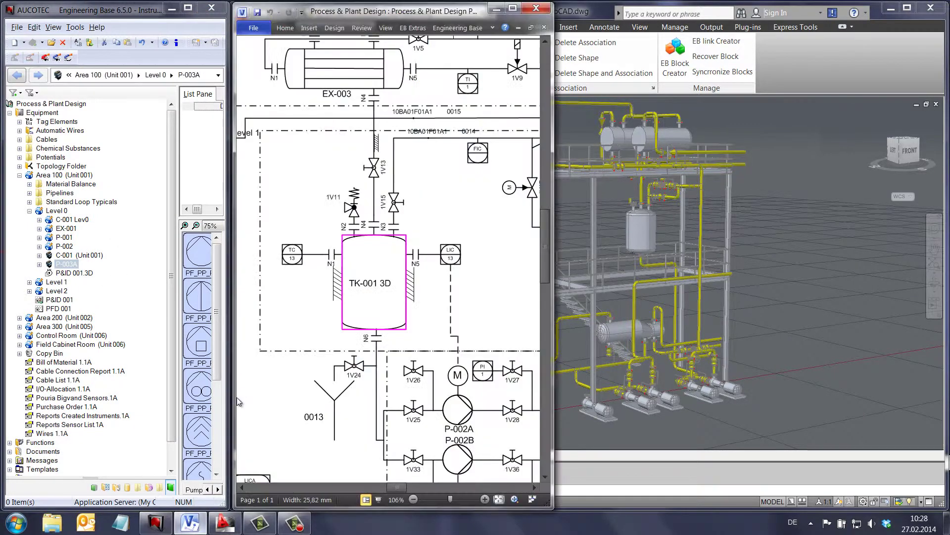
pyautogui.click(89, 265)
pyautogui.moveTo(89, 264)
pyautogui.mouseDown()
pyautogui.moveTo(159, 276)
pyautogui.moveTo(195, 238)
pyautogui.moveTo(439, 281)
pyautogui.moveTo(509, 320)
pyautogui.mouseUp()
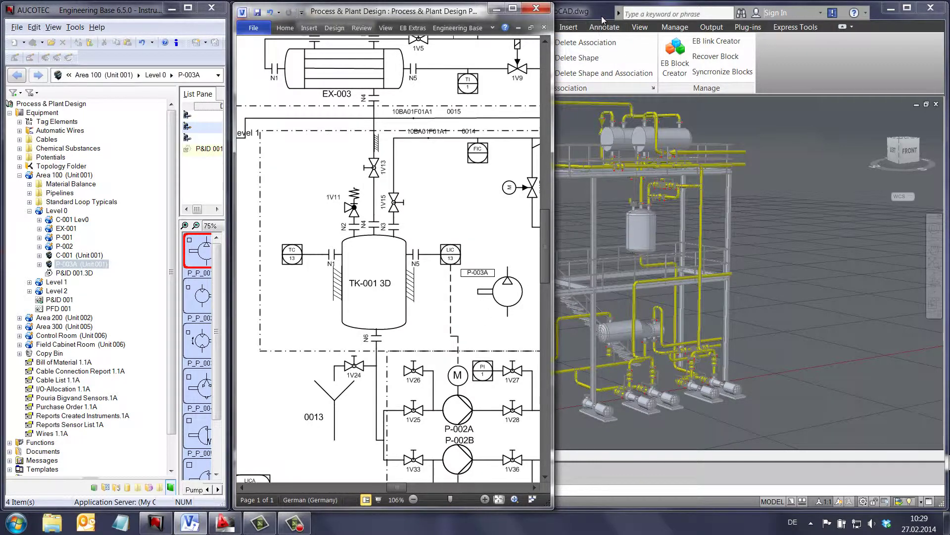
pyautogui.click(602, 17)
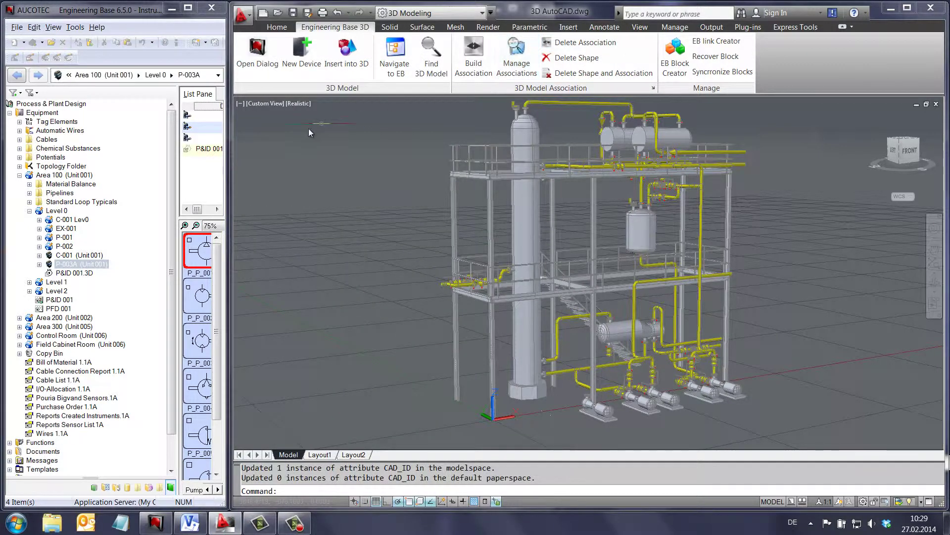
# Create a new device under Level 0 with type Pump (Process / Fluid) and designation starting P-0
pyautogui.rightClick(53, 211)
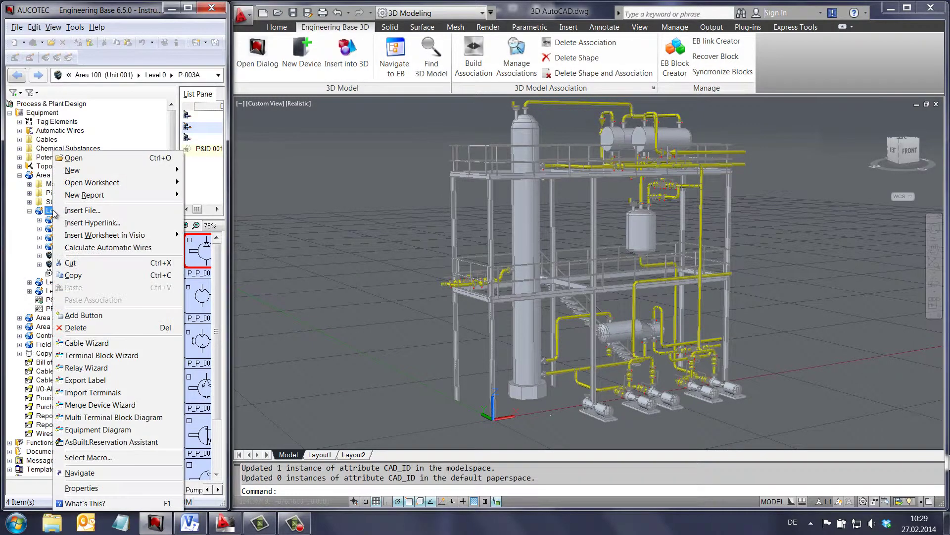
pyautogui.moveTo(89, 170)
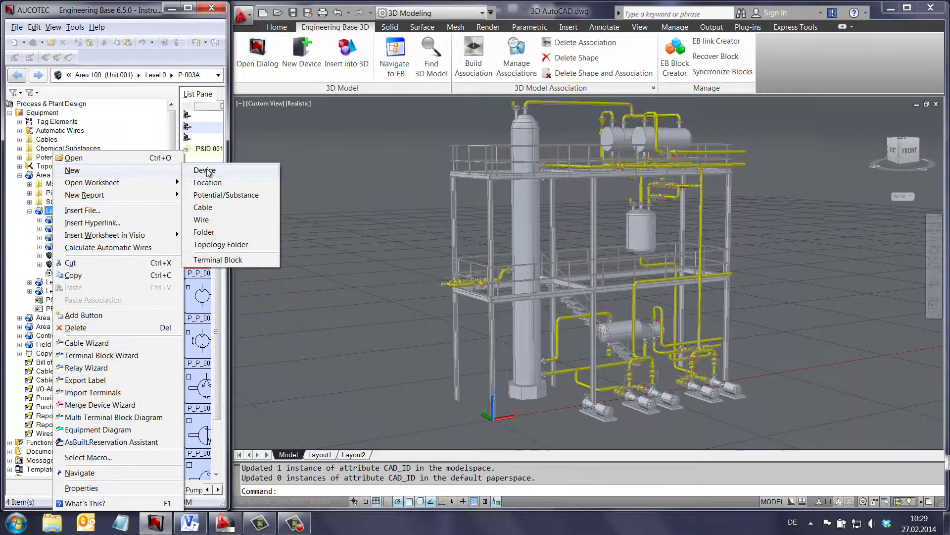
pyautogui.click(206, 171)
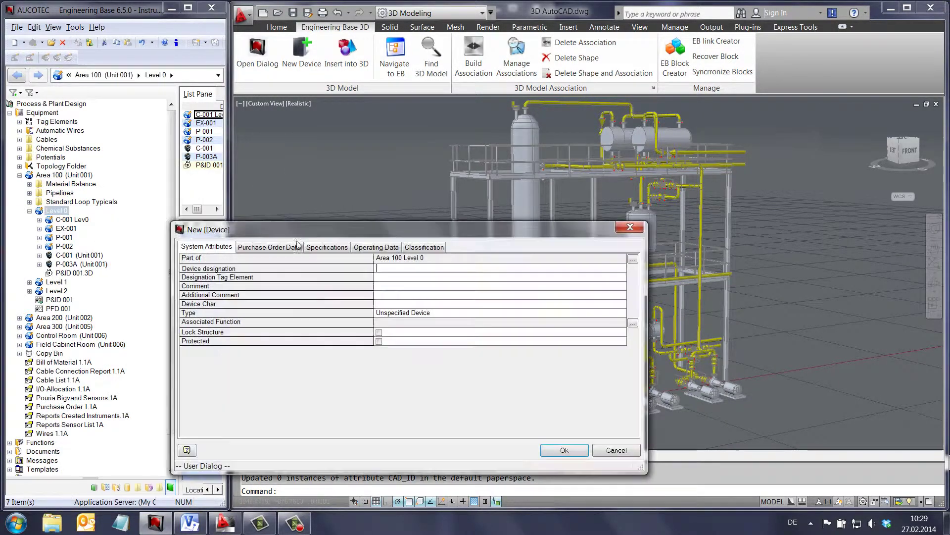
pyautogui.click(426, 312)
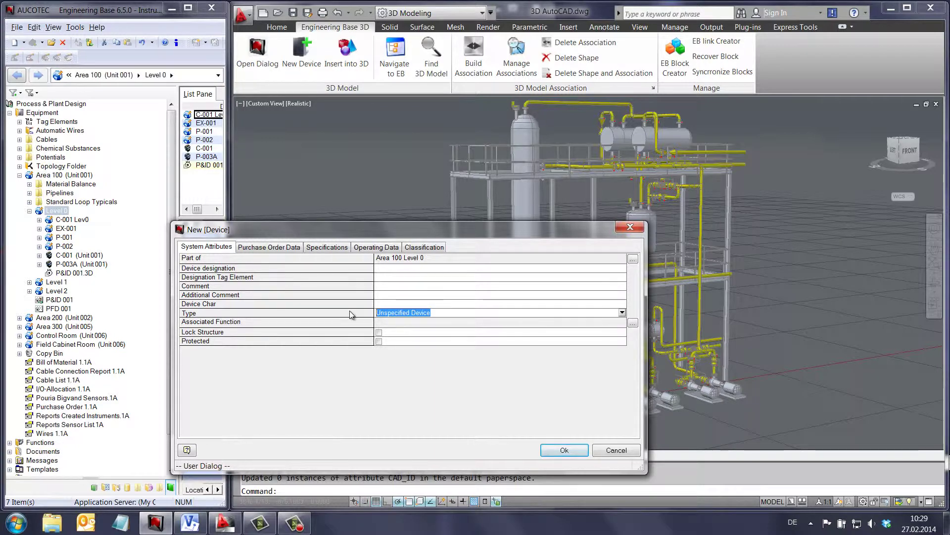
pyautogui.write('Pump')
pyautogui.press('Return')
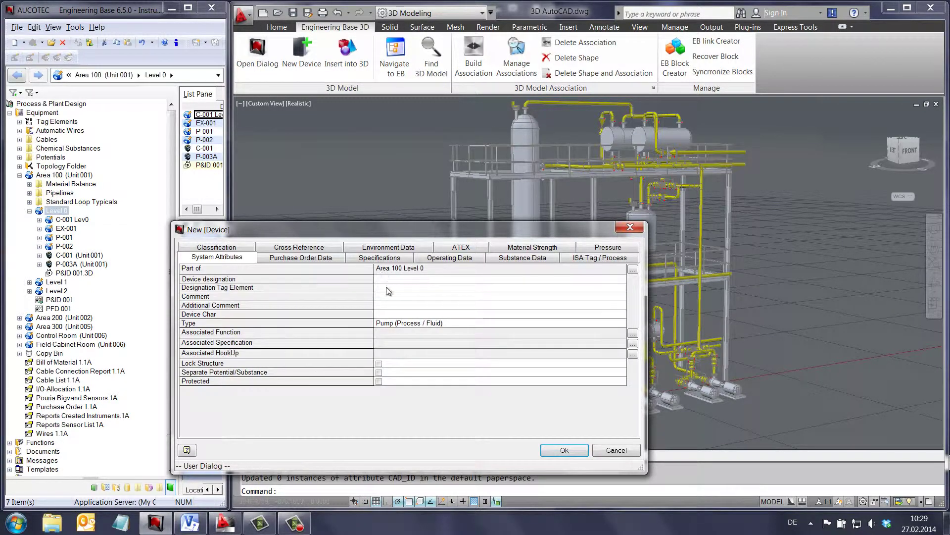
pyautogui.write('P-004')
pyautogui.click(334, 261)
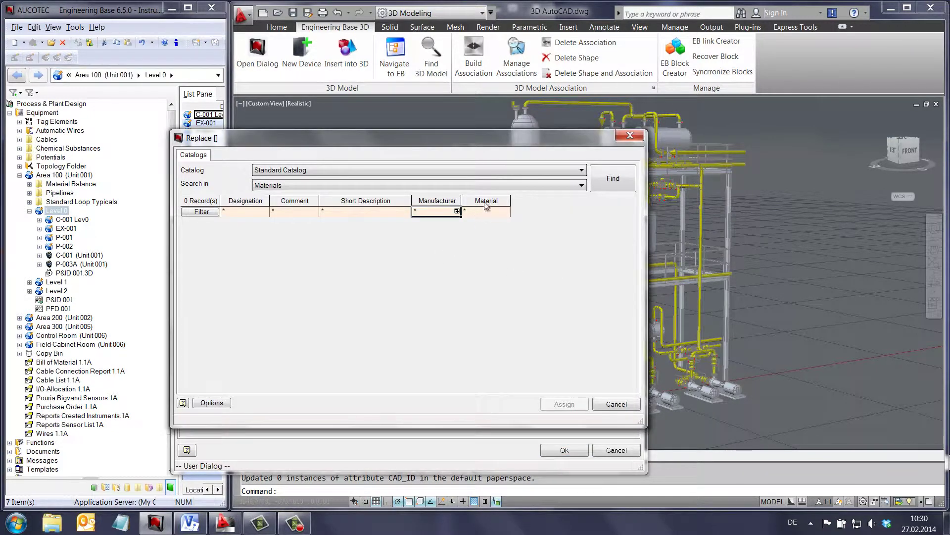
pyautogui.click(497, 188)
pyautogui.scroll(-3, 335, 244)
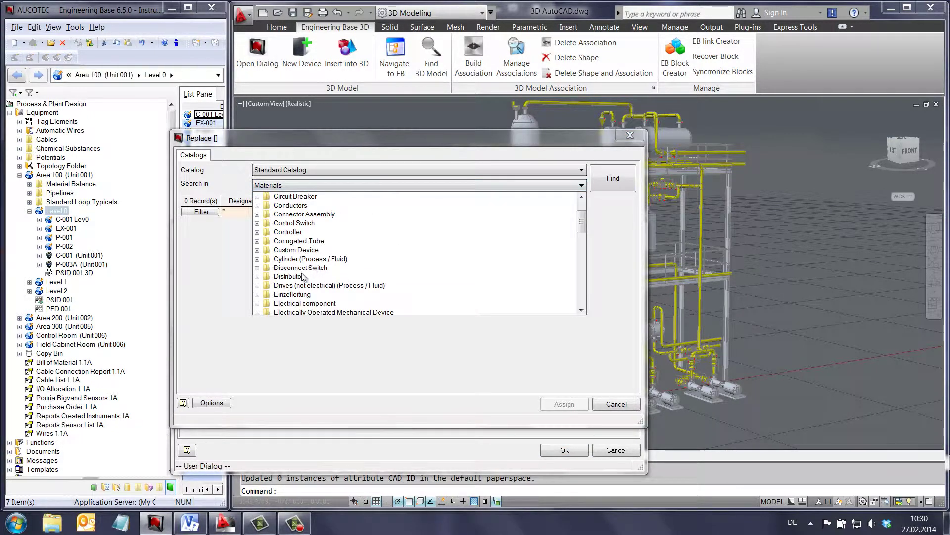
pyautogui.scroll(-5, 295, 280)
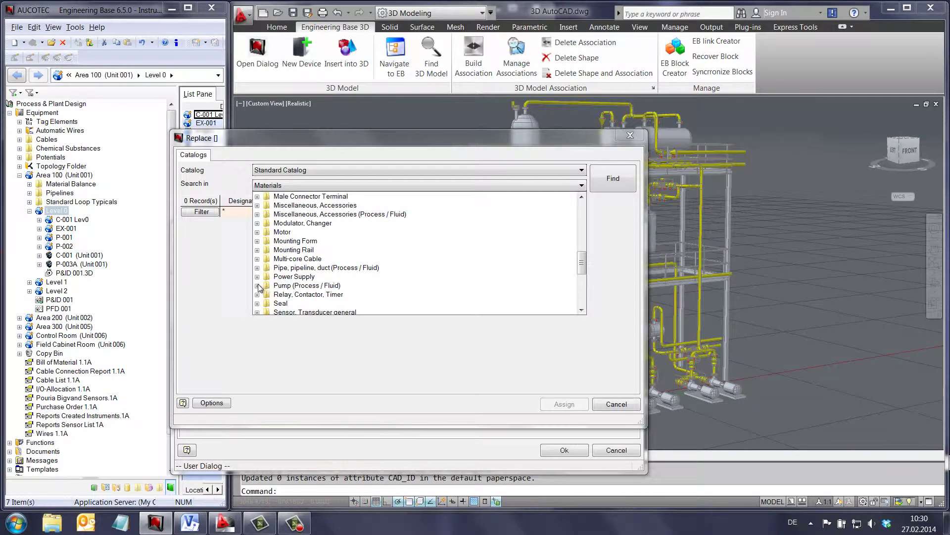
pyautogui.click(257, 285)
pyautogui.click(267, 285)
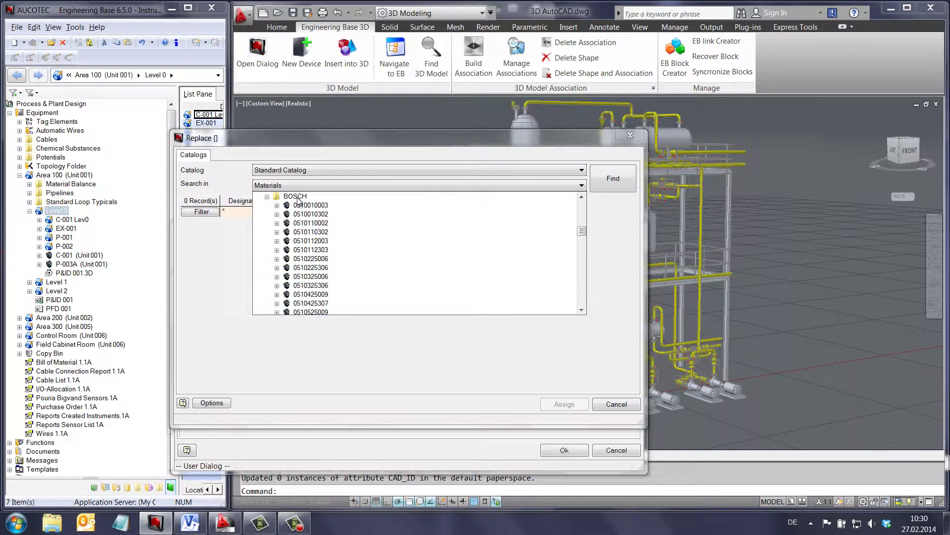
pyautogui.click(311, 207)
pyautogui.click(619, 184)
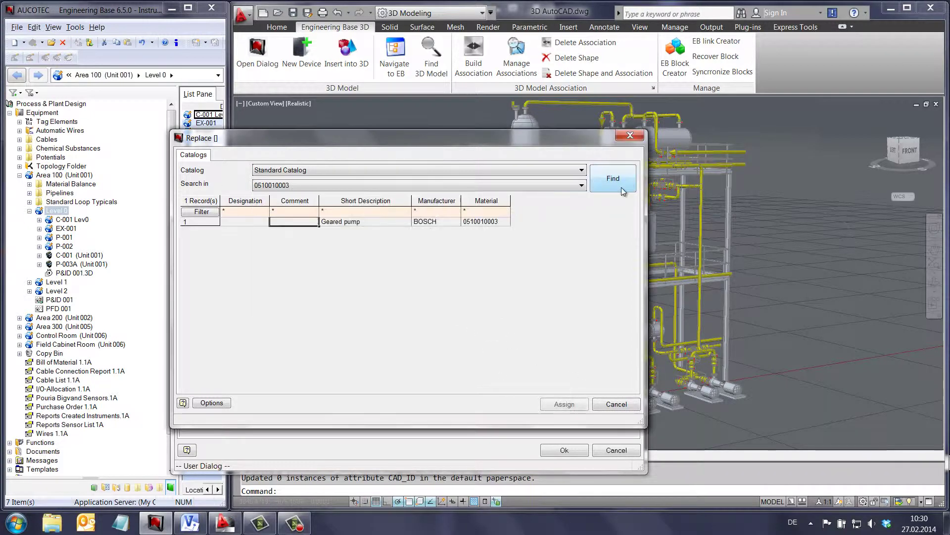
pyautogui.click(193, 220)
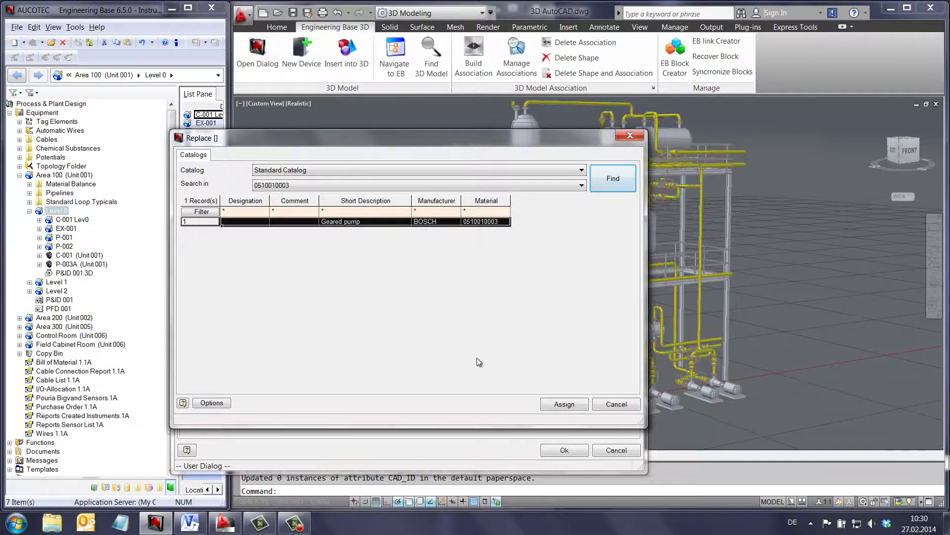
pyautogui.click(555, 404)
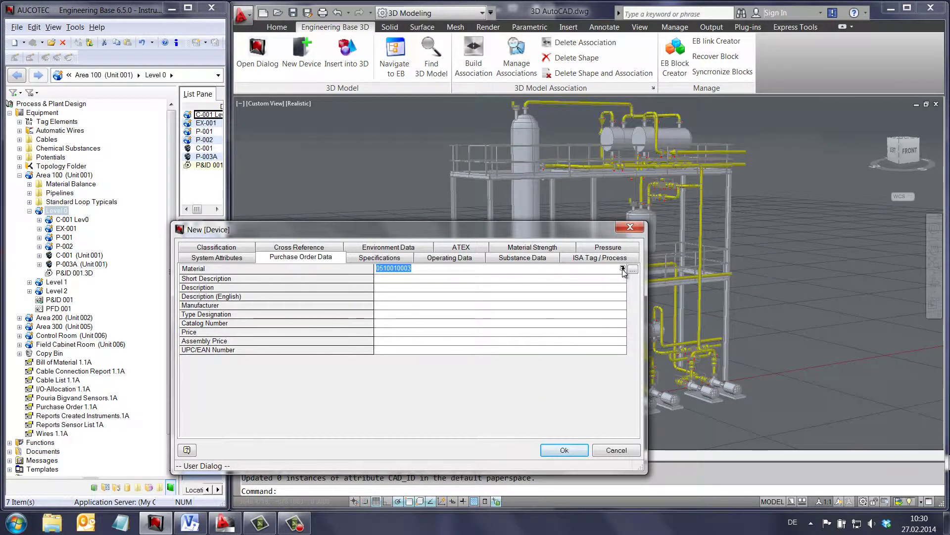
# Check the new device's System Attributes, Cross Reference, Purchase Order Data and Specifications tabs
pyautogui.click(217, 257)
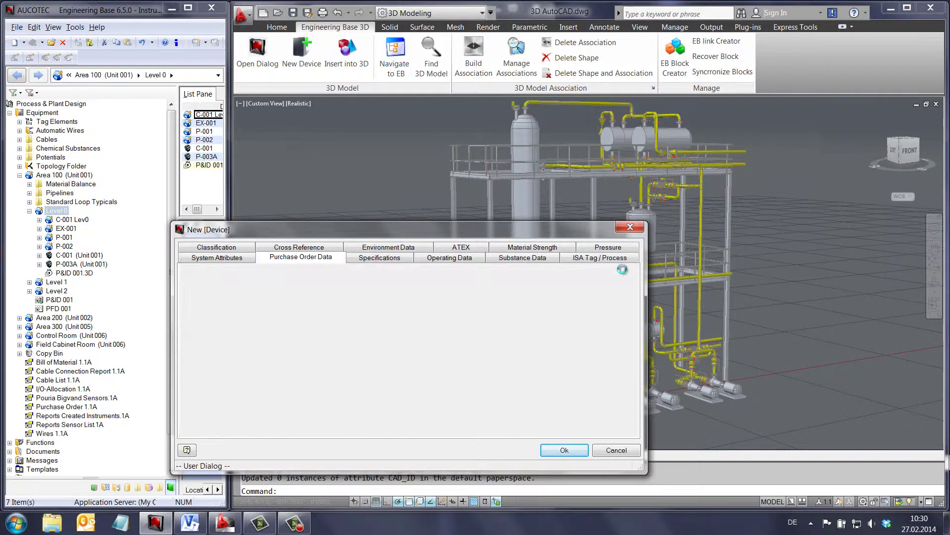
pyautogui.click(318, 251)
pyautogui.click(317, 252)
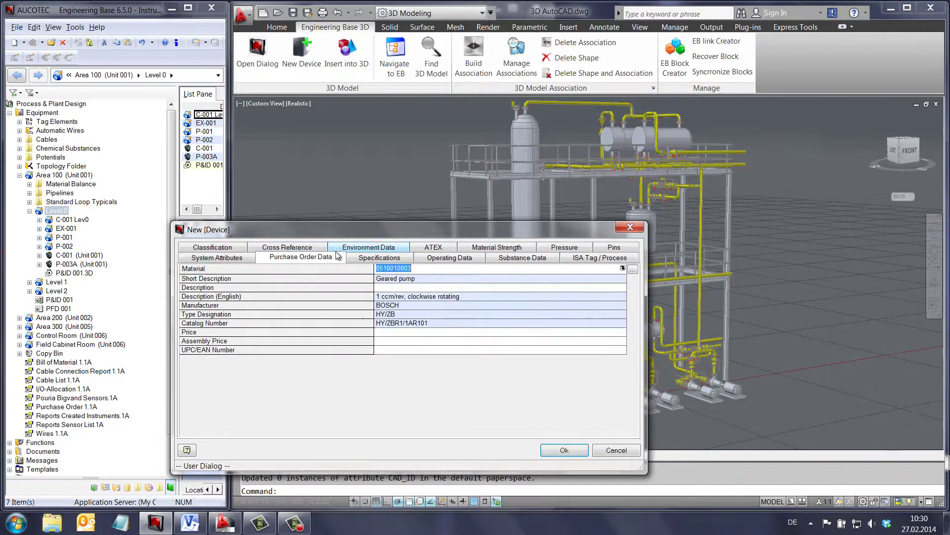
pyautogui.click(367, 257)
pyautogui.click(245, 258)
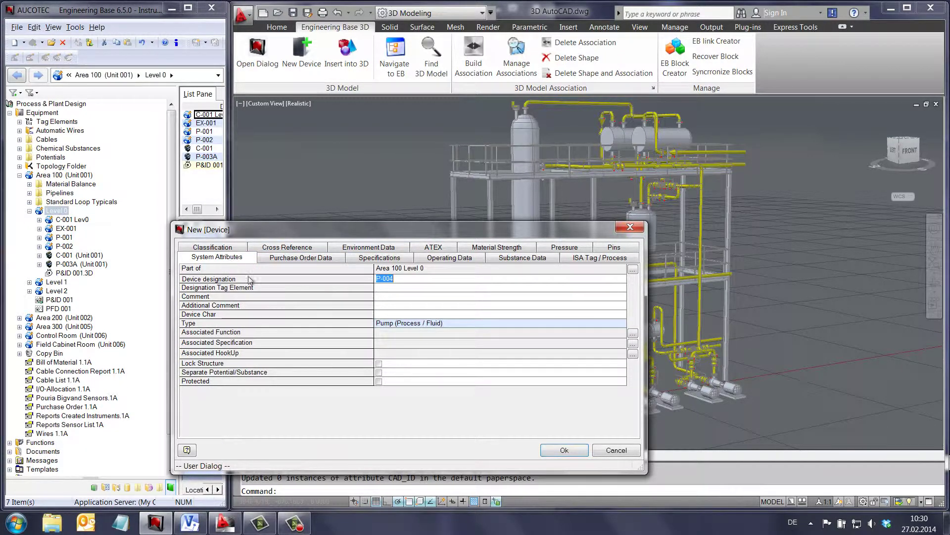
pyautogui.click(565, 450)
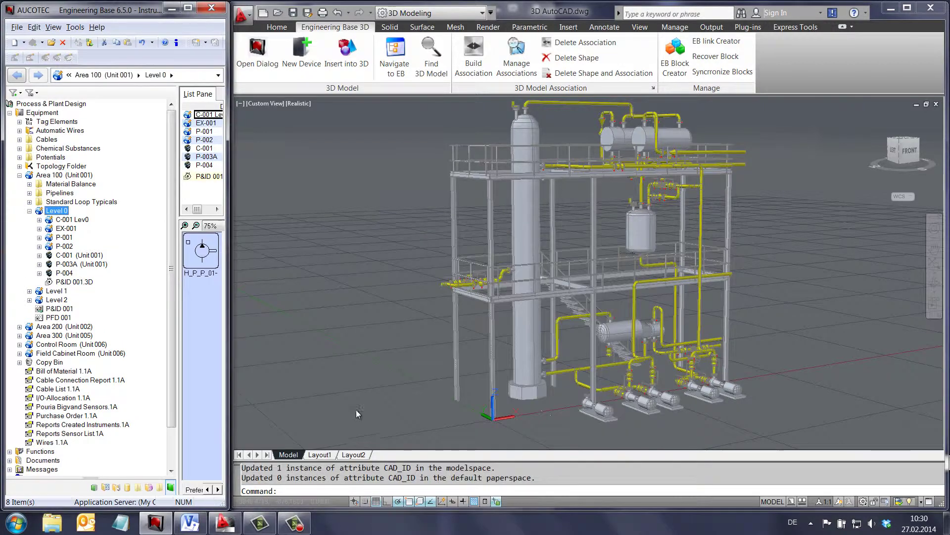
pyautogui.click(64, 273)
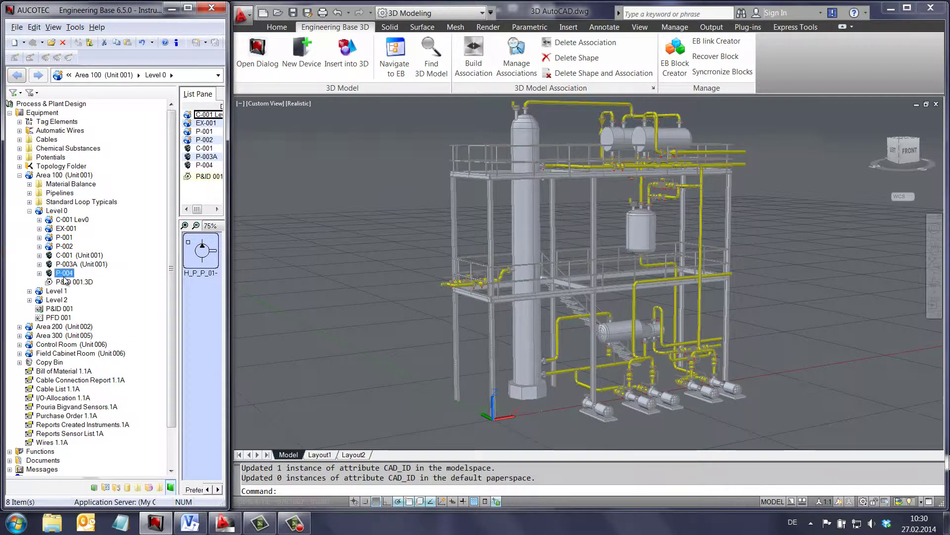
pyautogui.click(115, 487)
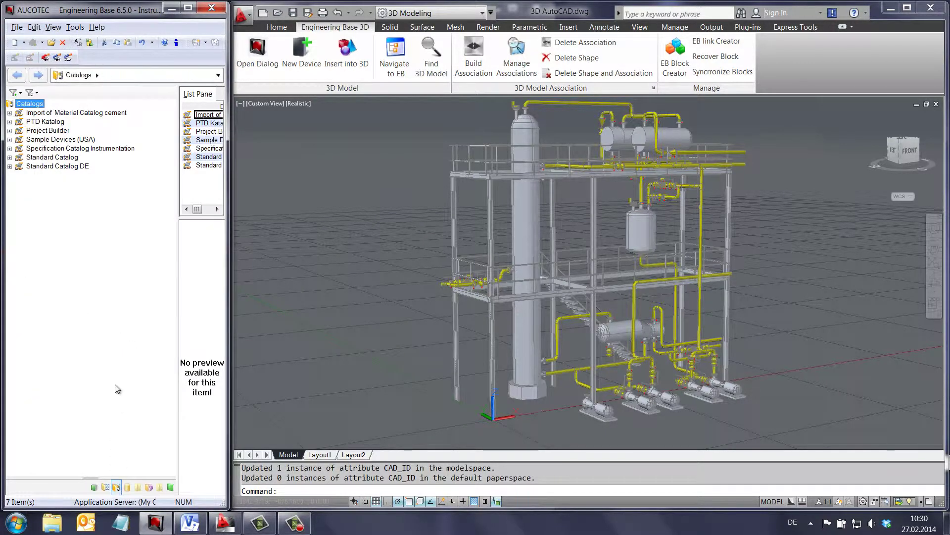
pyautogui.click(10, 158)
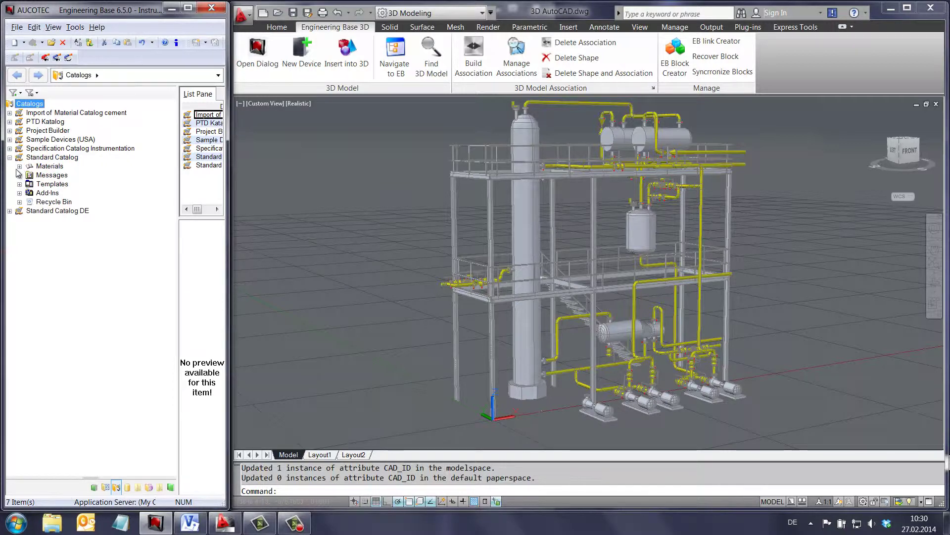
pyautogui.click(20, 166)
pyautogui.scroll(-3, 49, 303)
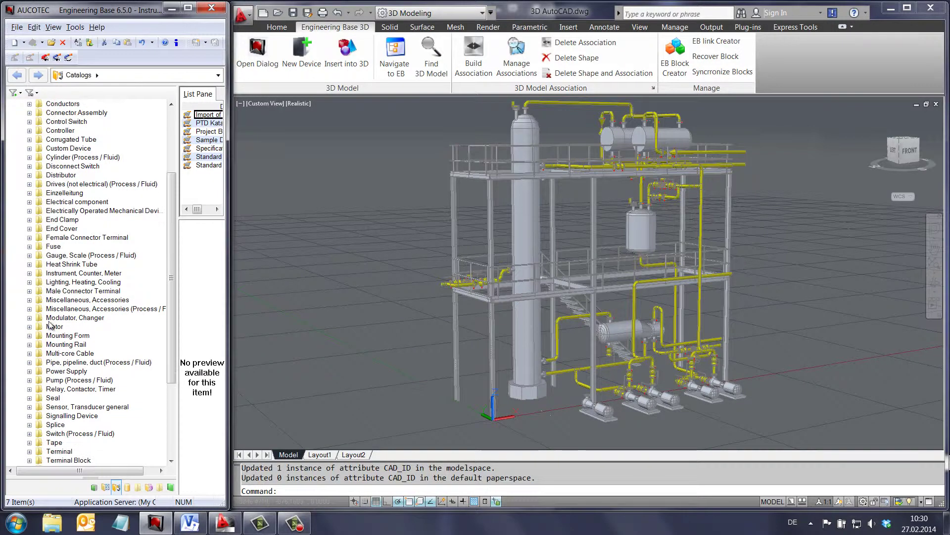
pyautogui.click(30, 381)
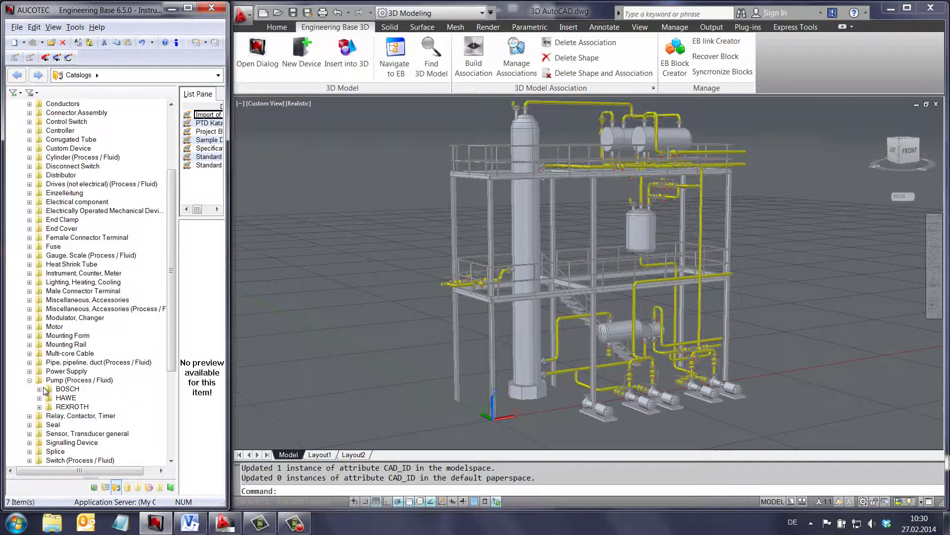
pyautogui.click(39, 389)
pyautogui.click(49, 112)
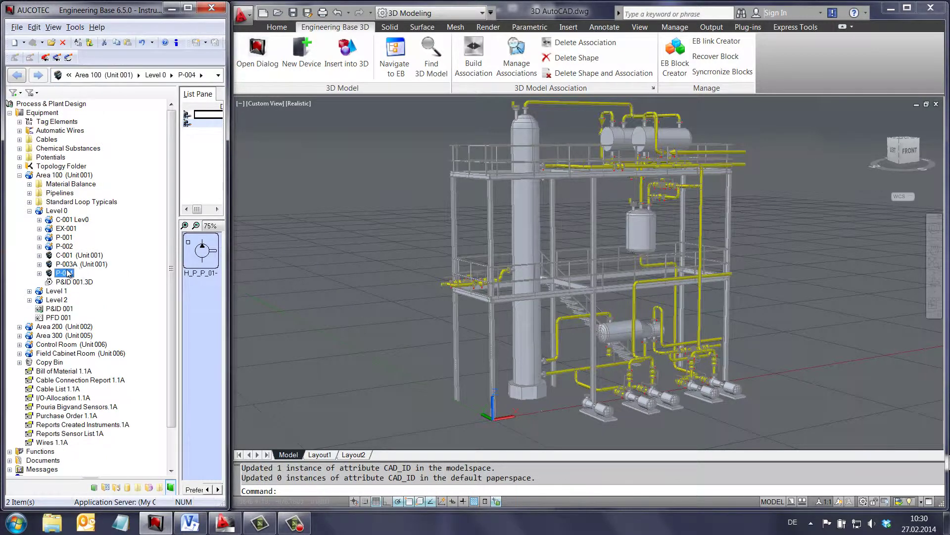
# Drag P-004's pump thumbnail onto the Visio P&ID beside TK-001 and zoom in to verify
pyautogui.click(190, 523)
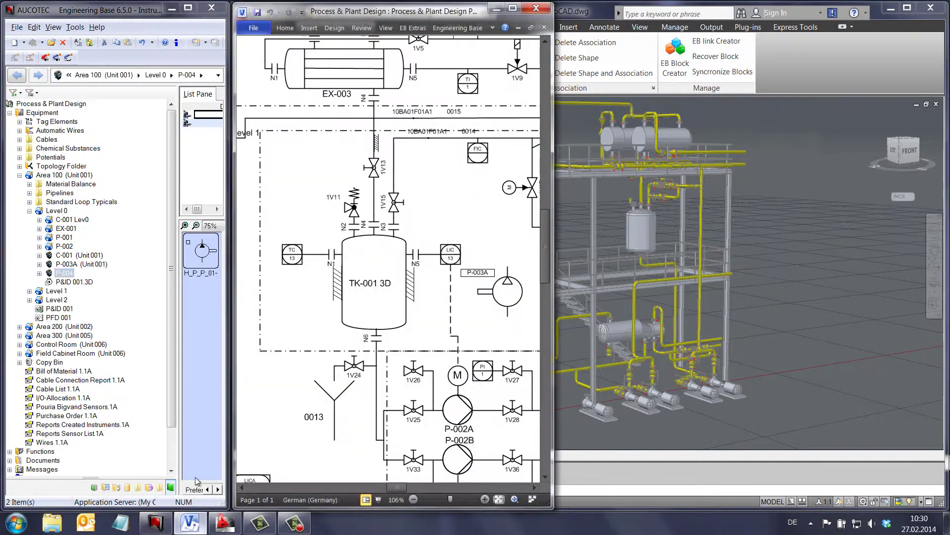
pyautogui.click(199, 255)
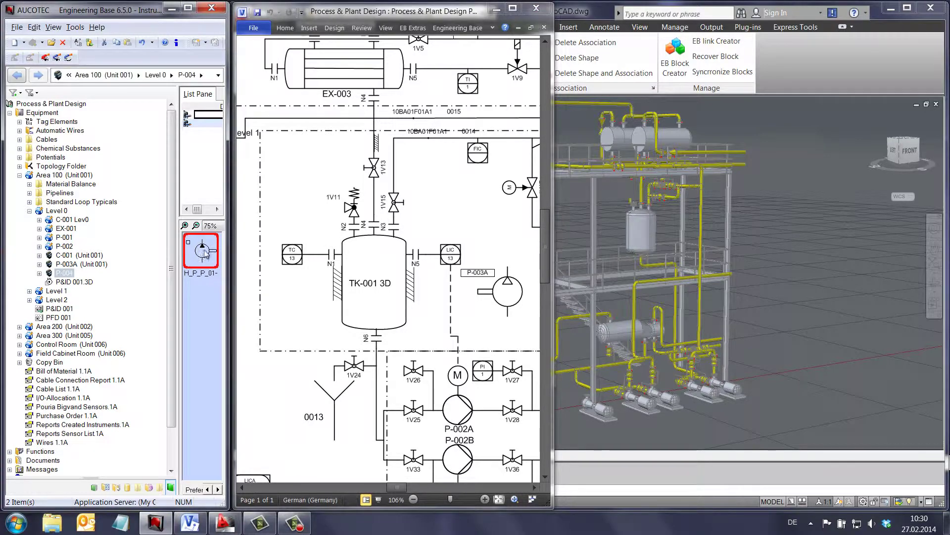
pyautogui.moveTo(206, 253); pyautogui.dragTo(306, 210)
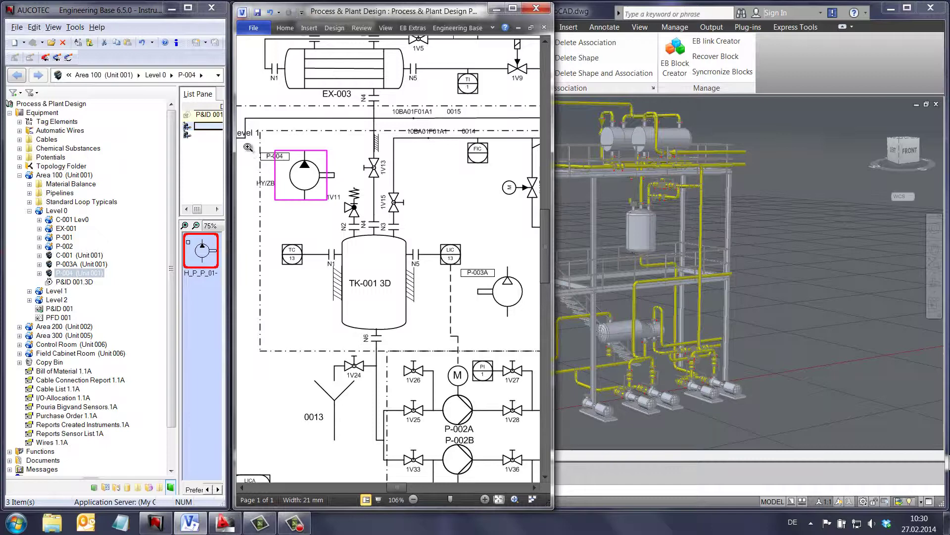
pyautogui.keyDown('ctrl'); pyautogui.keyDown('shift'); pyautogui.moveTo(245, 144); pyautogui.dragTo(329, 192); pyautogui.keyUp('shift'); pyautogui.keyUp('ctrl')
pyautogui.keyDown('ctrl'); pyautogui.scroll(-6, 378, 295); pyautogui.keyUp('ctrl')
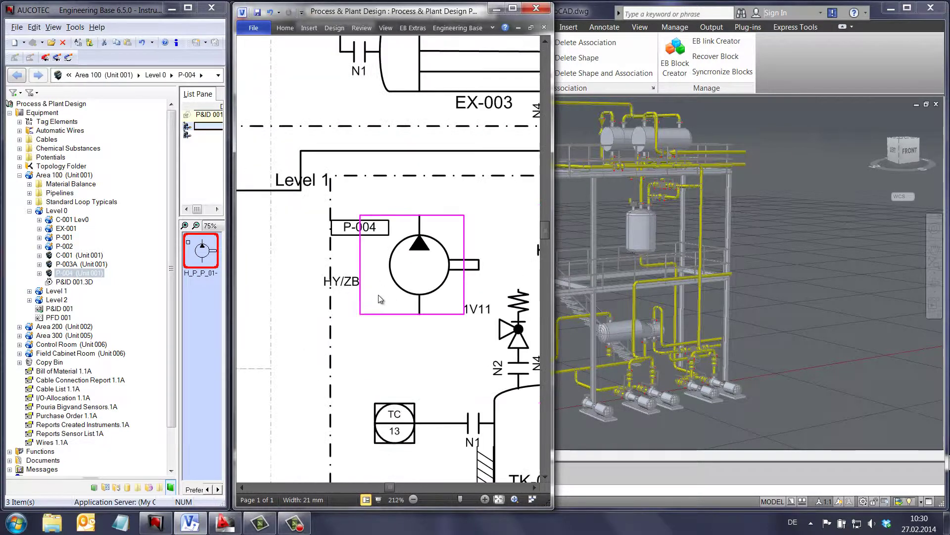
# Insert P-004's 3D pump block via Engineering Base > Insert into 3D near the column base
pyautogui.click(798, 296)
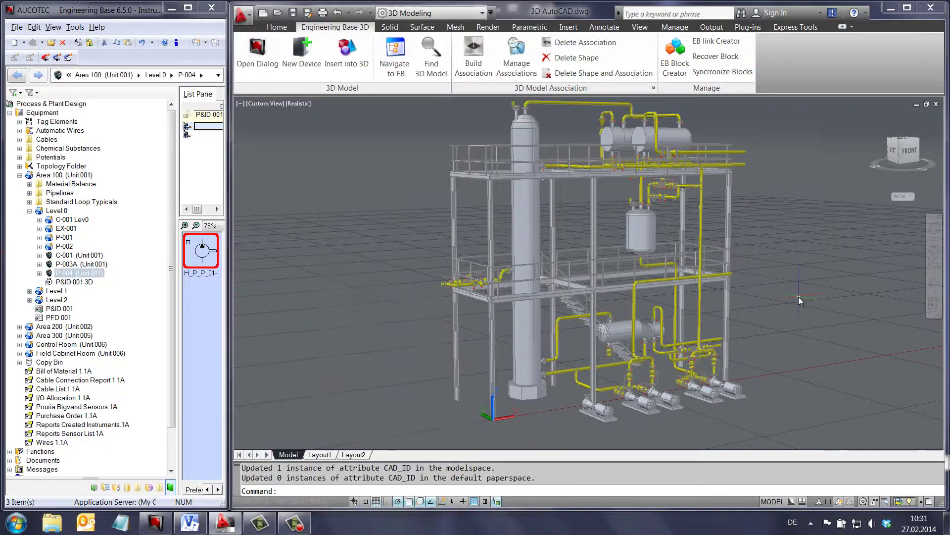
pyautogui.rightClick(798, 296)
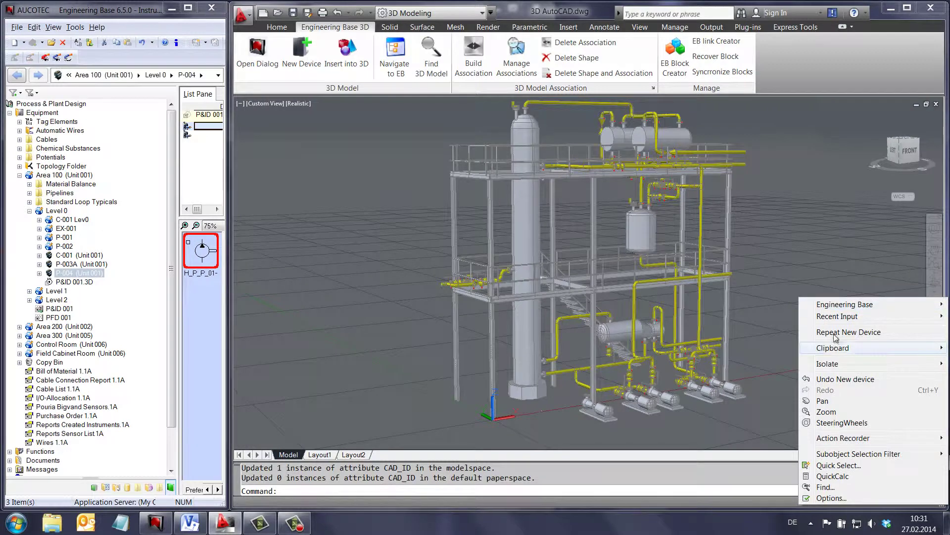
pyautogui.moveTo(837, 304)
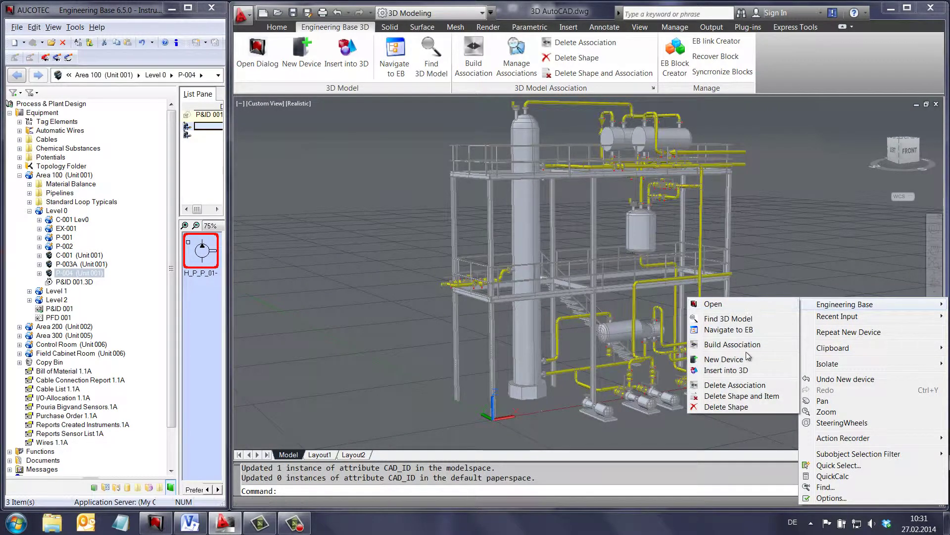
pyautogui.click(740, 373)
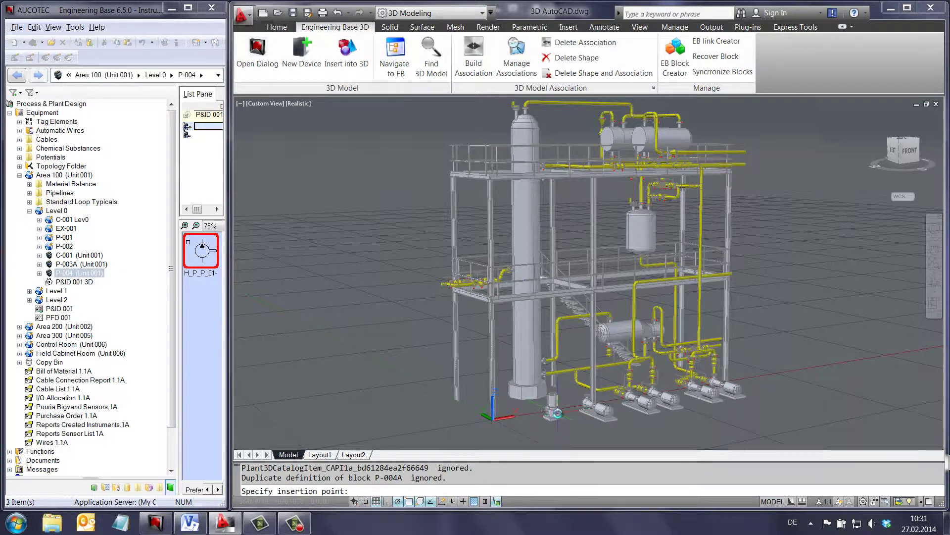
pyautogui.click(556, 409)
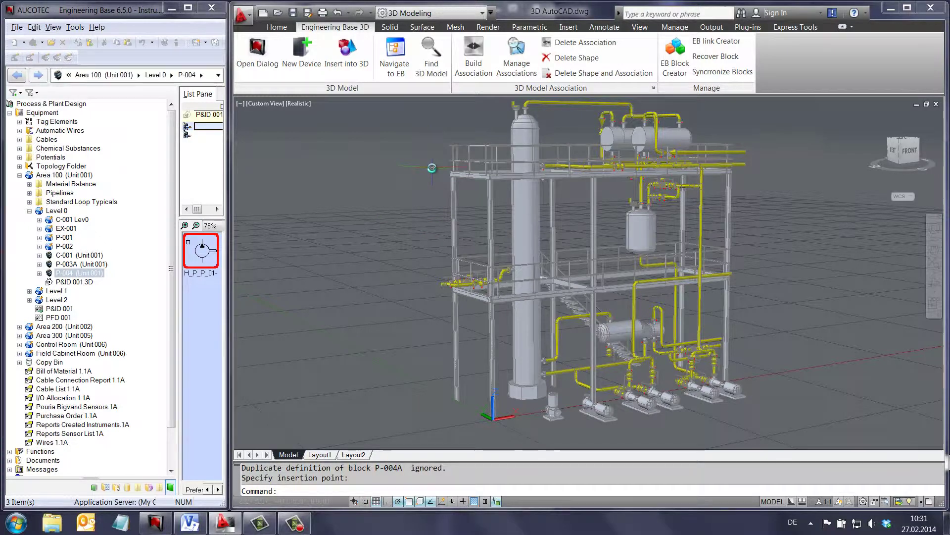
# Auto-match Level 0 devices and build the C-001 association, then list P-002's unassociated devices
pyautogui.click(517, 68)
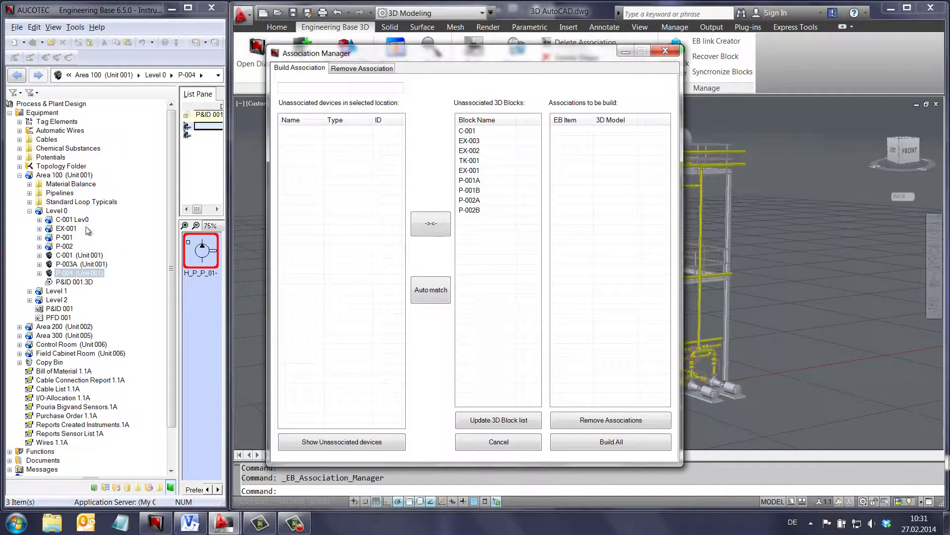
pyautogui.click(56, 210)
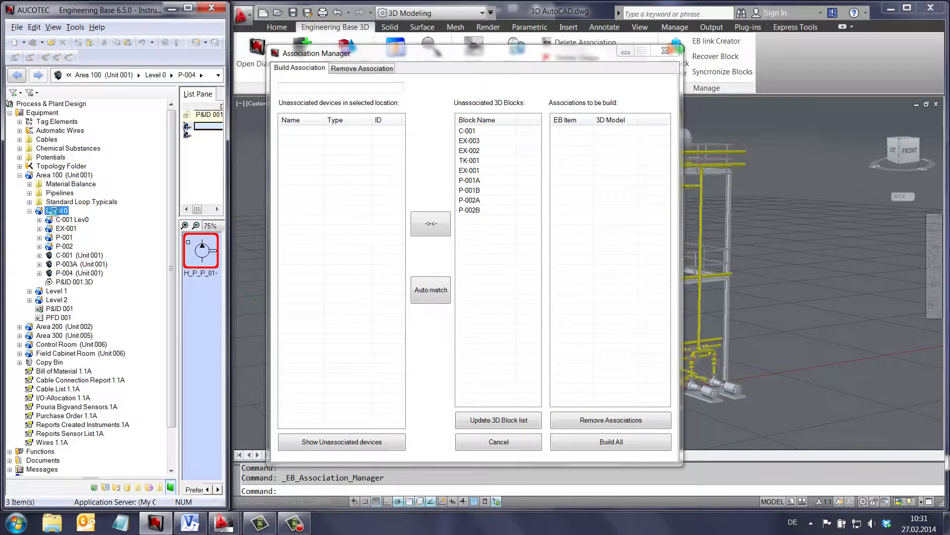
pyautogui.click(349, 442)
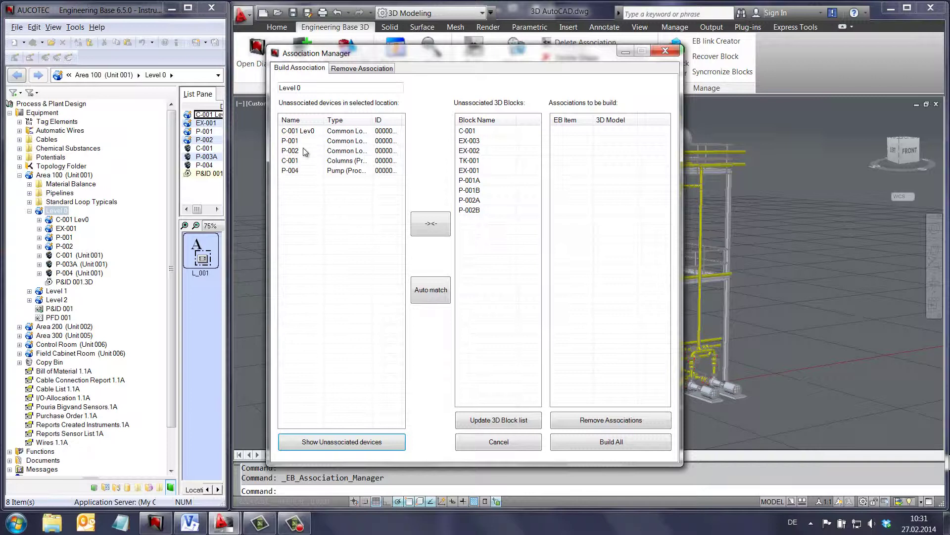
pyautogui.click(433, 290)
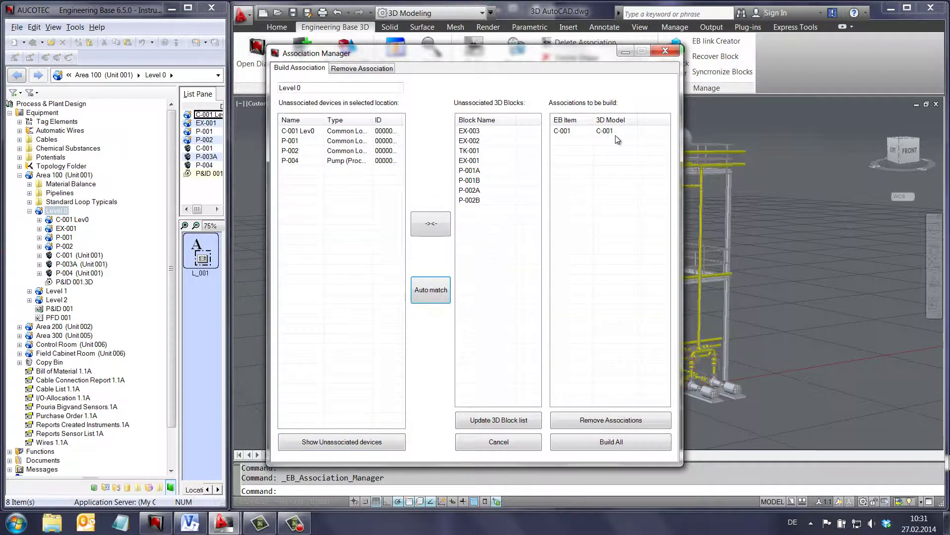
pyautogui.click(638, 443)
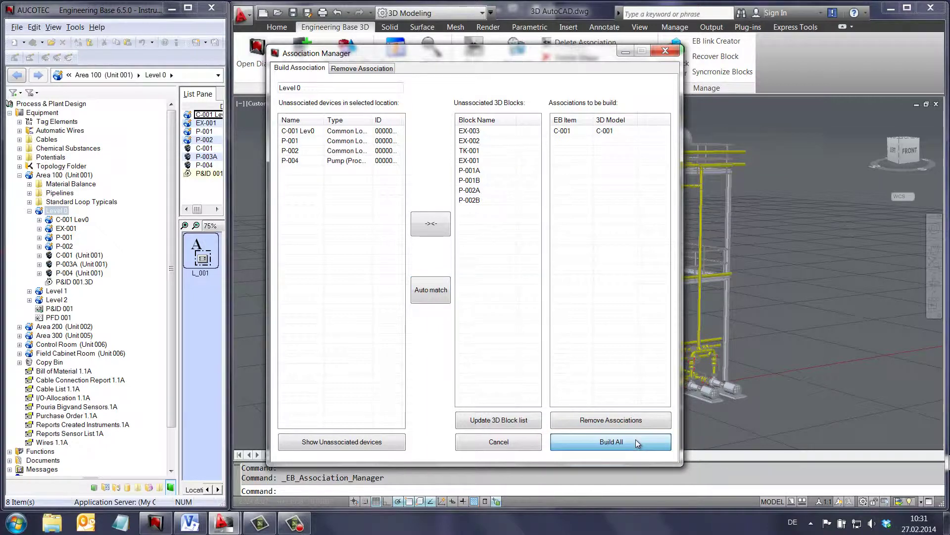
pyautogui.click(508, 284)
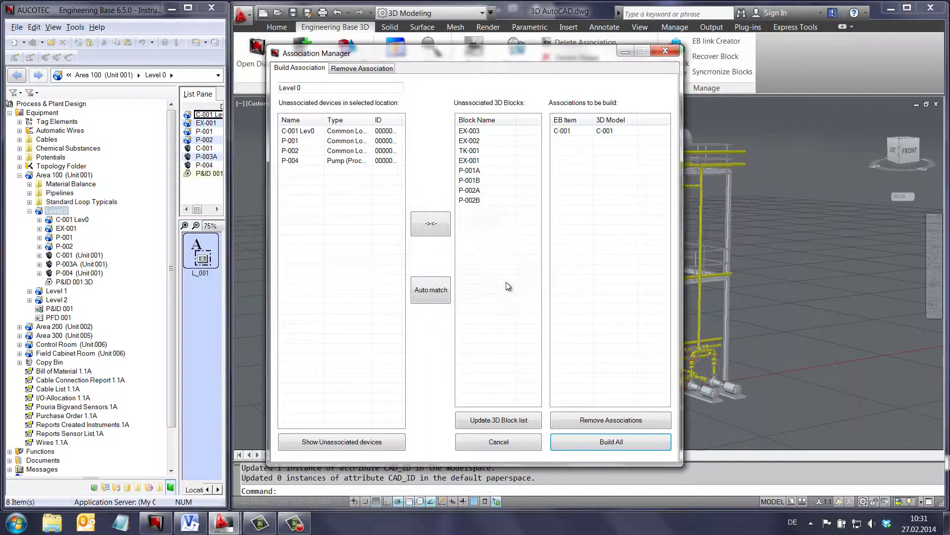
pyautogui.click(65, 246)
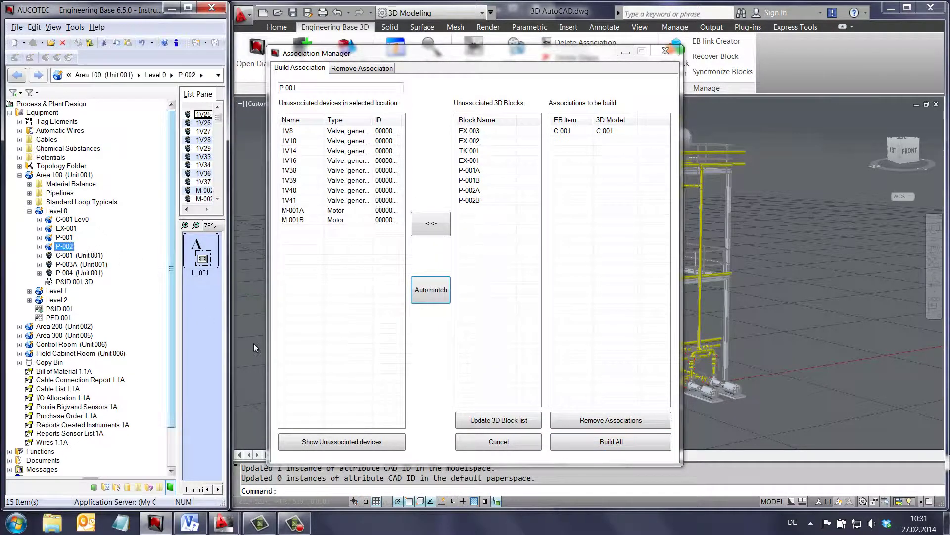
pyautogui.click(370, 443)
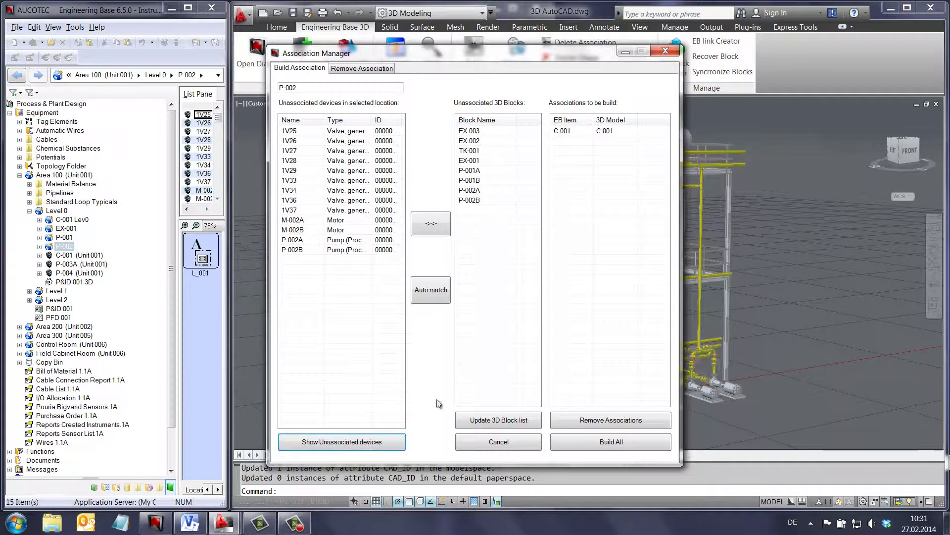